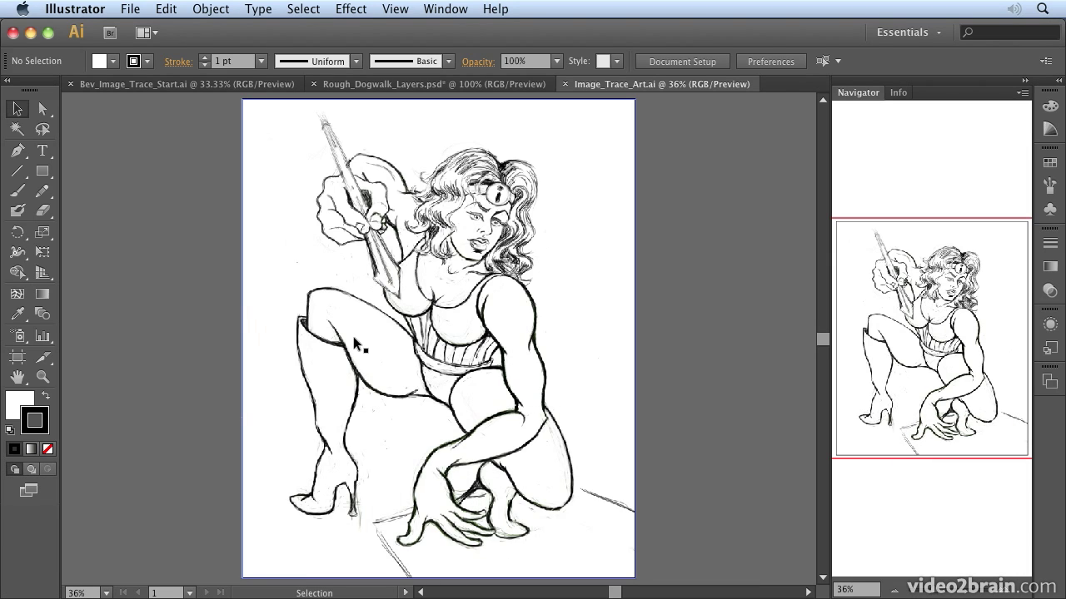
Select the superhero sketch, open the Image Trace settings for it and dock them beside the Navigator.
{"action": "left_click", "coordinate": [277, 308]}
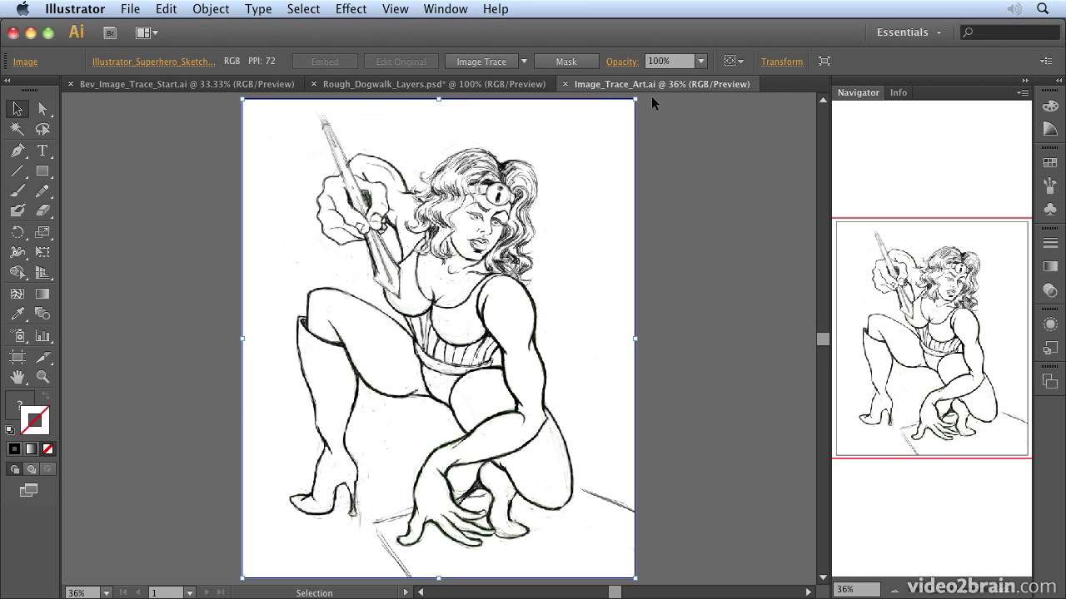
{"action": "left_click", "coordinate": [443, 10]}
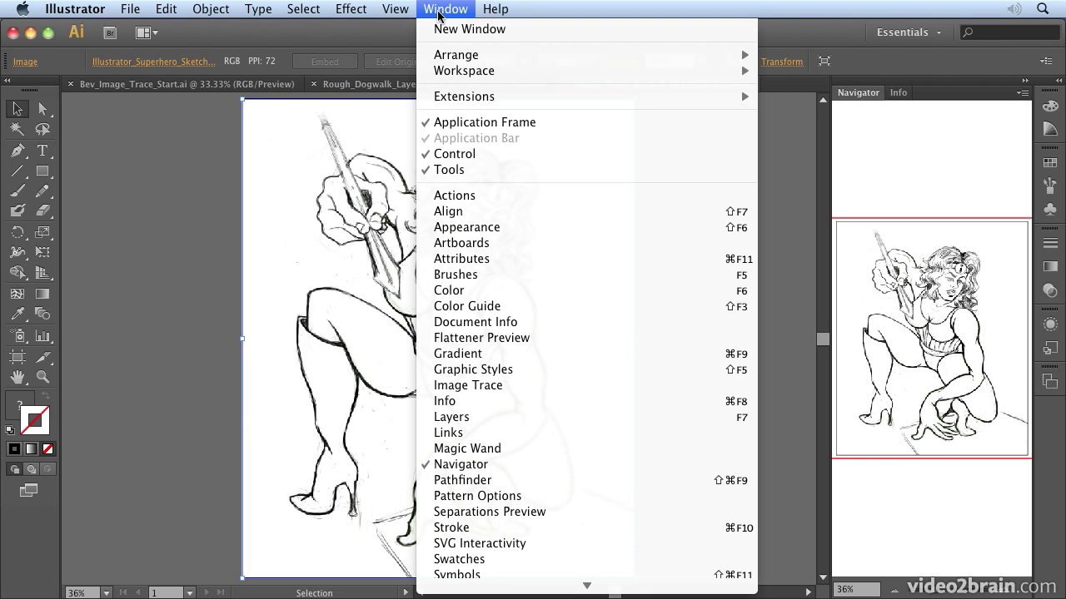
{"action": "left_click", "coordinate": [552, 387]}
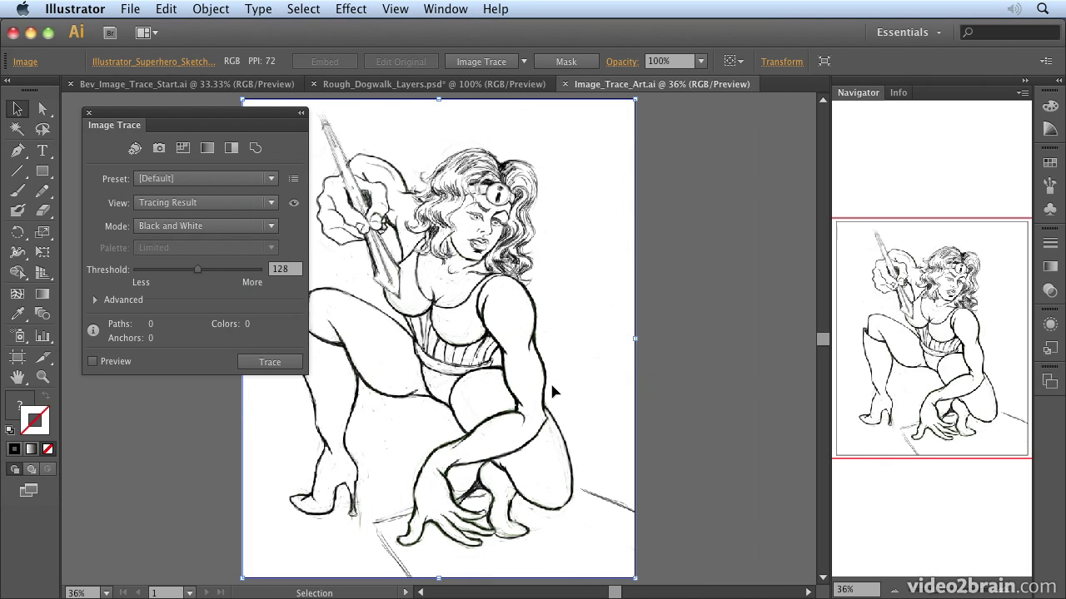
{"action": "left_click_drag", "start_coordinate": [133, 134], "coordinate": [825, 146]}
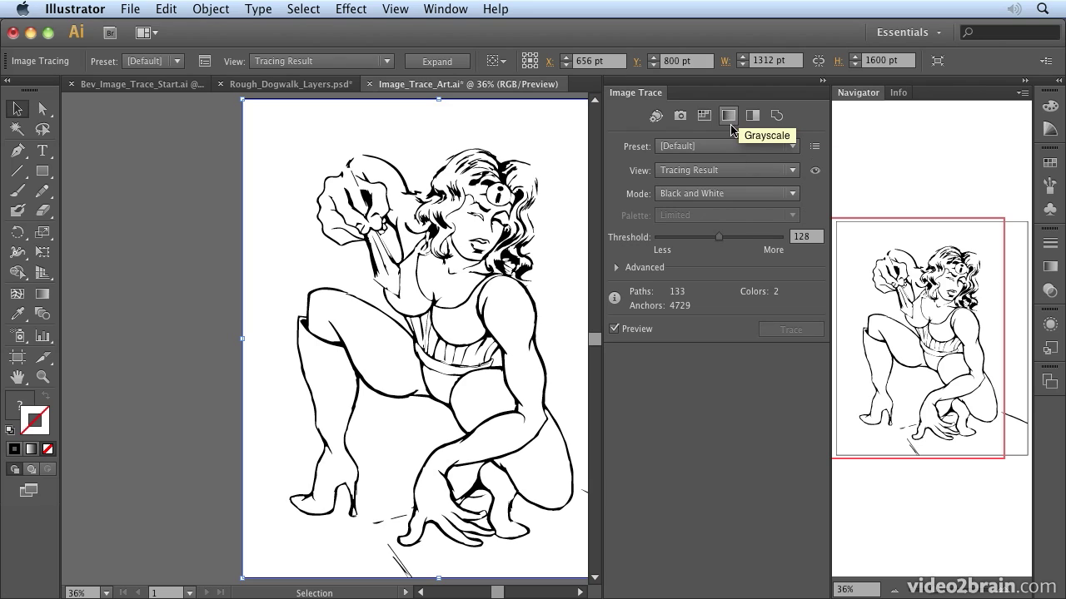
Try the Sketched Art preset on the trace, and switch it to the Black and White preset.
{"action": "left_click", "coordinate": [790, 147]}
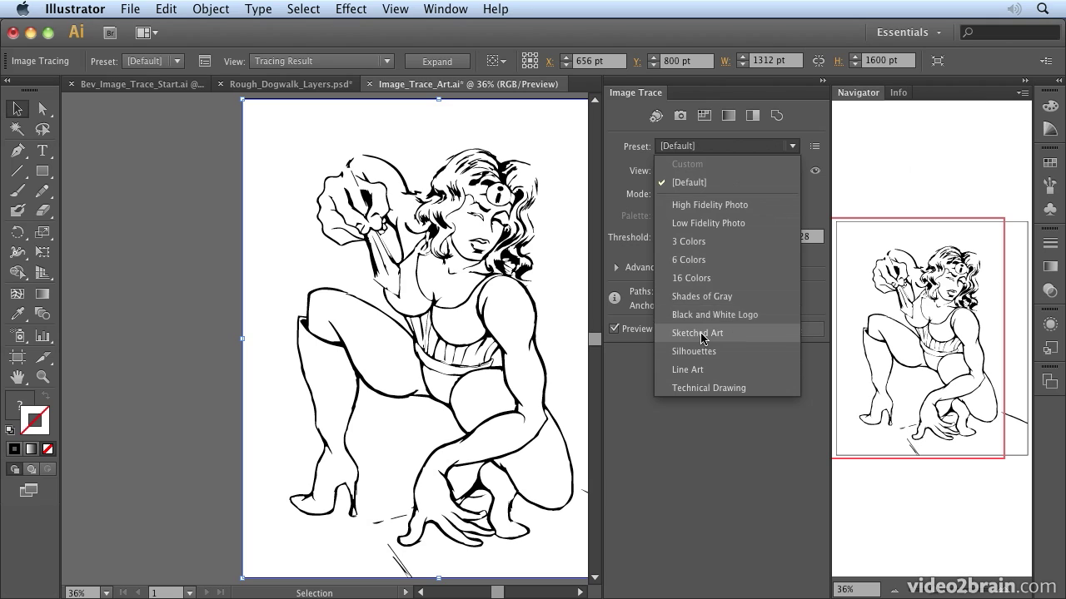
{"action": "key", "text": "Escape"}
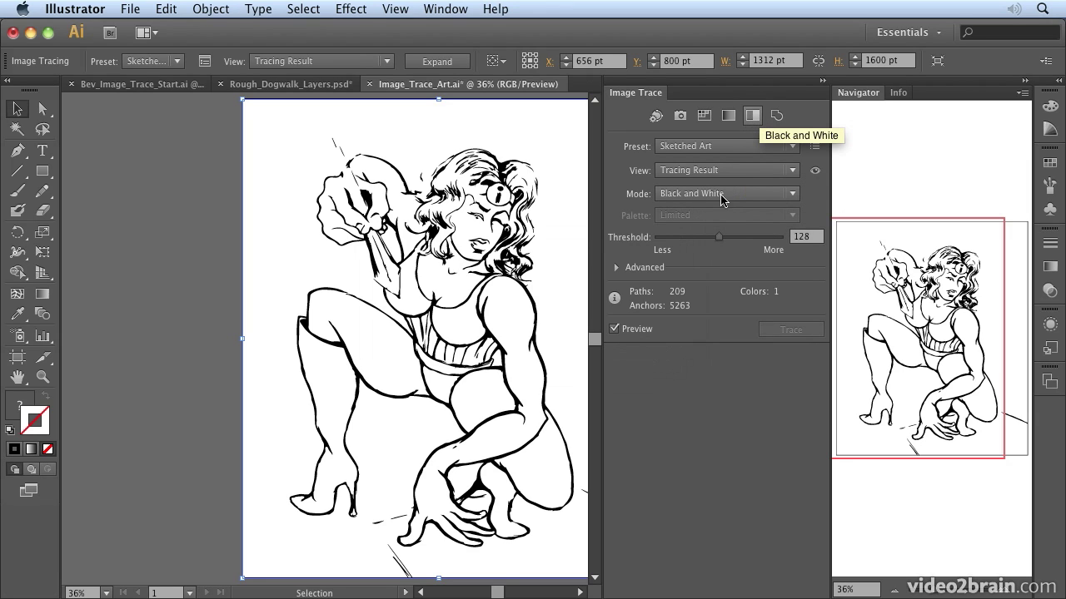
{"action": "left_click", "coordinate": [753, 115]}
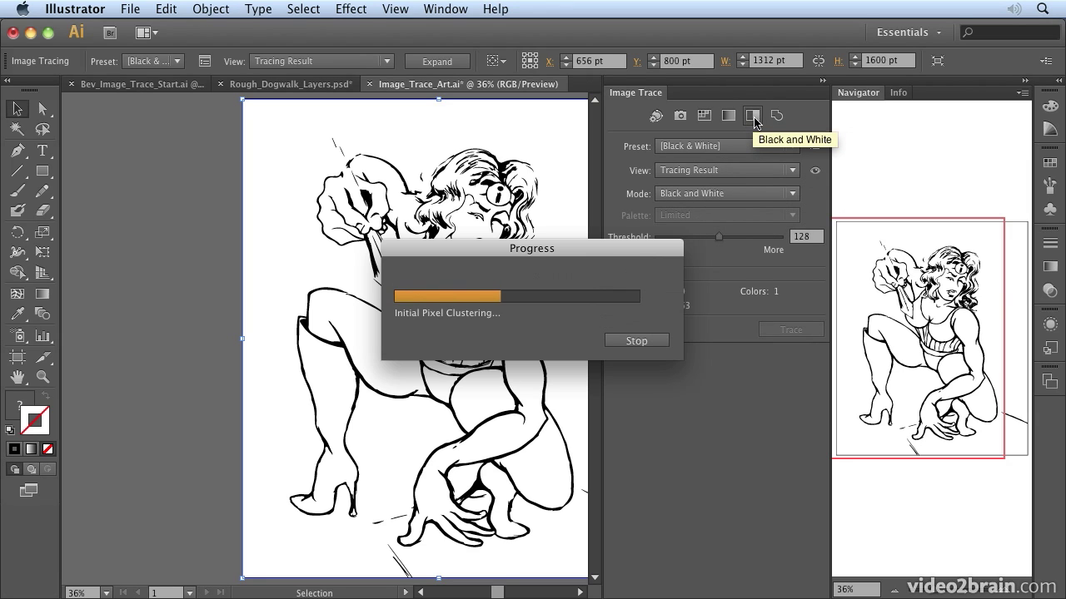
{"action": "left_click", "coordinate": [795, 196]}
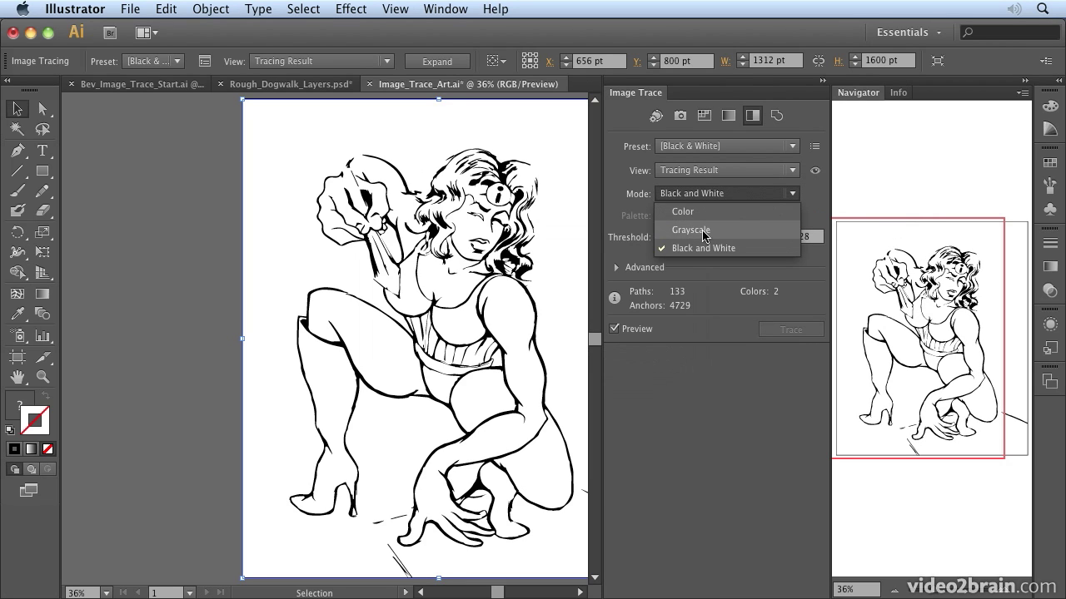
{"action": "left_click", "coordinate": [807, 125]}
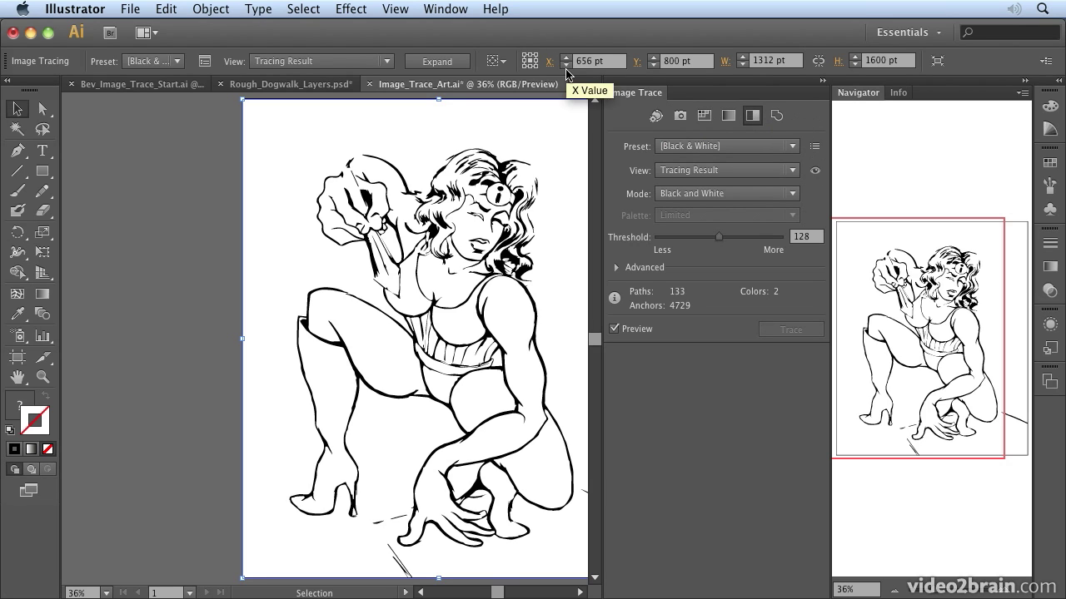
Compare the Tracing Result with Outlines and Outlines with Source Image views, and return to the Tracing Result view.
{"action": "left_click", "coordinate": [386, 61]}
{"action": "left_click", "coordinate": [360, 96]}
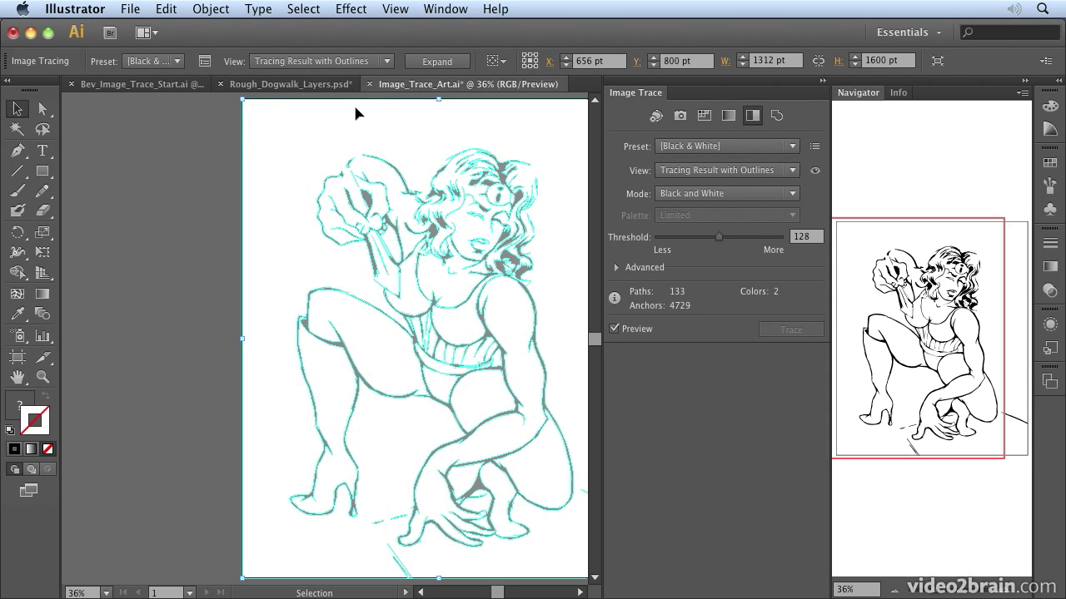
{"action": "left_click", "coordinate": [385, 63]}
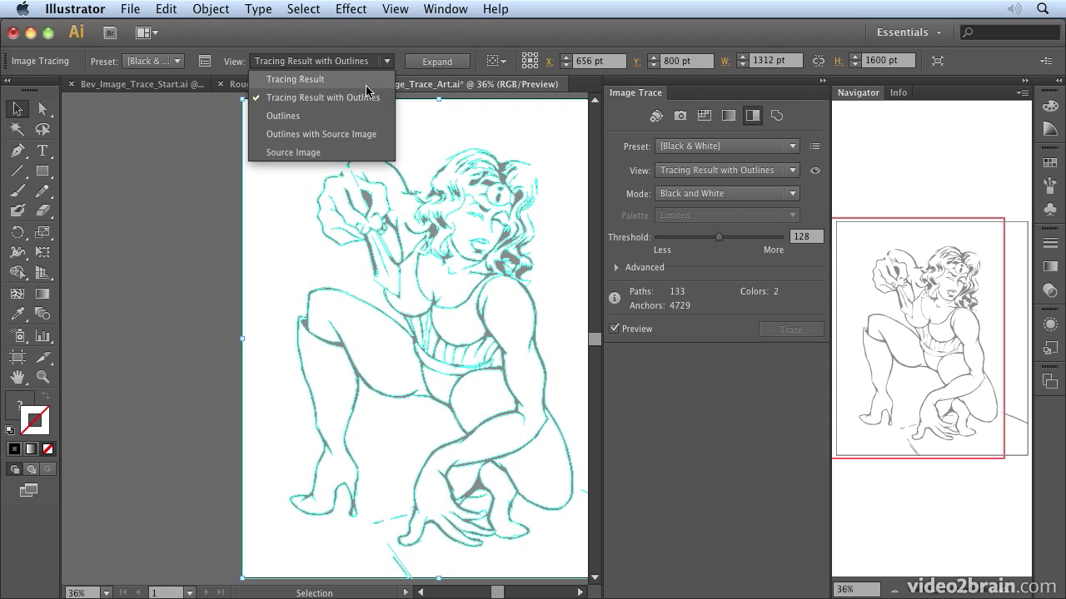
{"action": "left_click", "coordinate": [336, 133]}
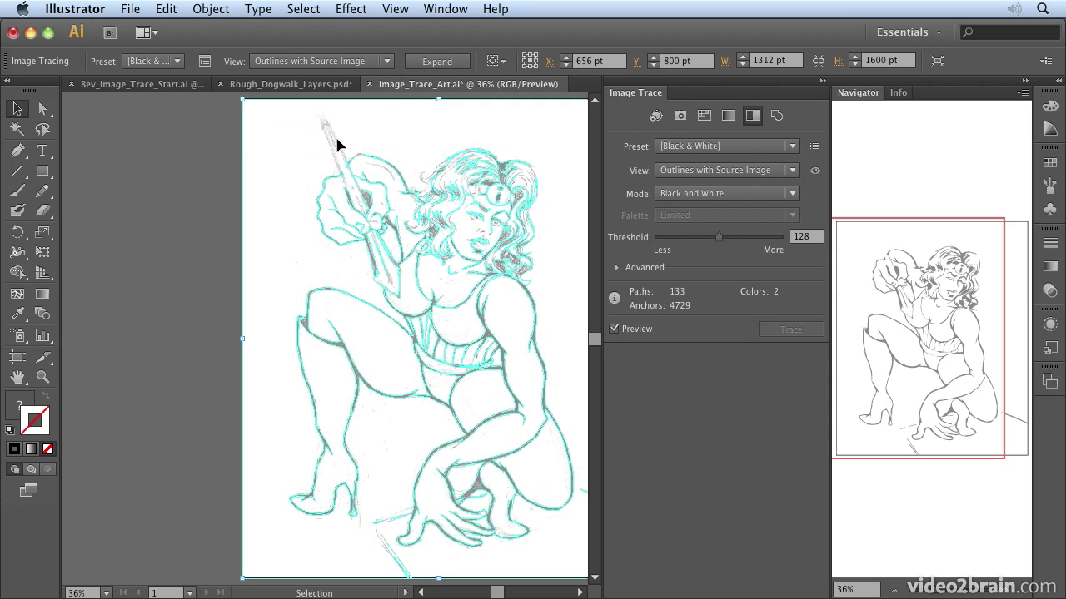
{"action": "left_click", "coordinate": [386, 61]}
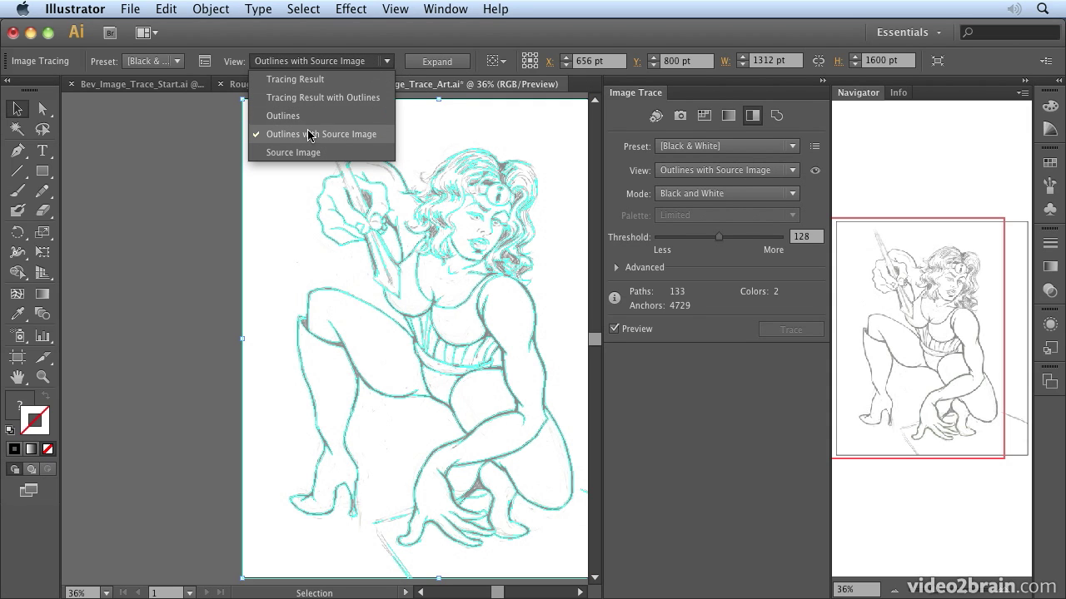
{"action": "left_click", "coordinate": [328, 79]}
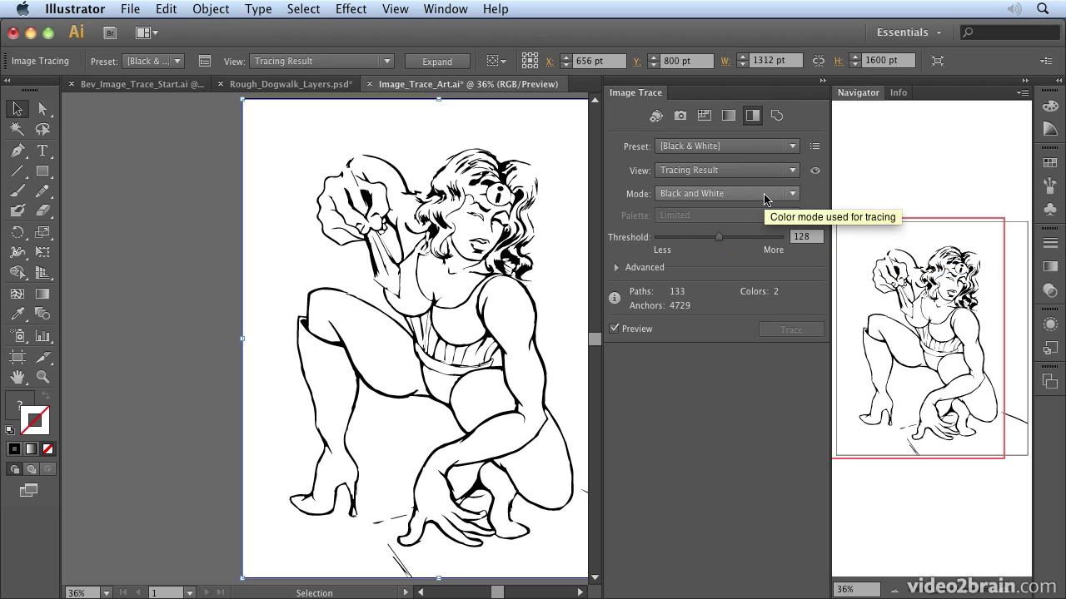
Try raising the trace threshold in stages to 236 and lowering the advanced Paths value to 28%.
{"action": "left_click_drag", "start_coordinate": [721, 239], "coordinate": [753, 242]}
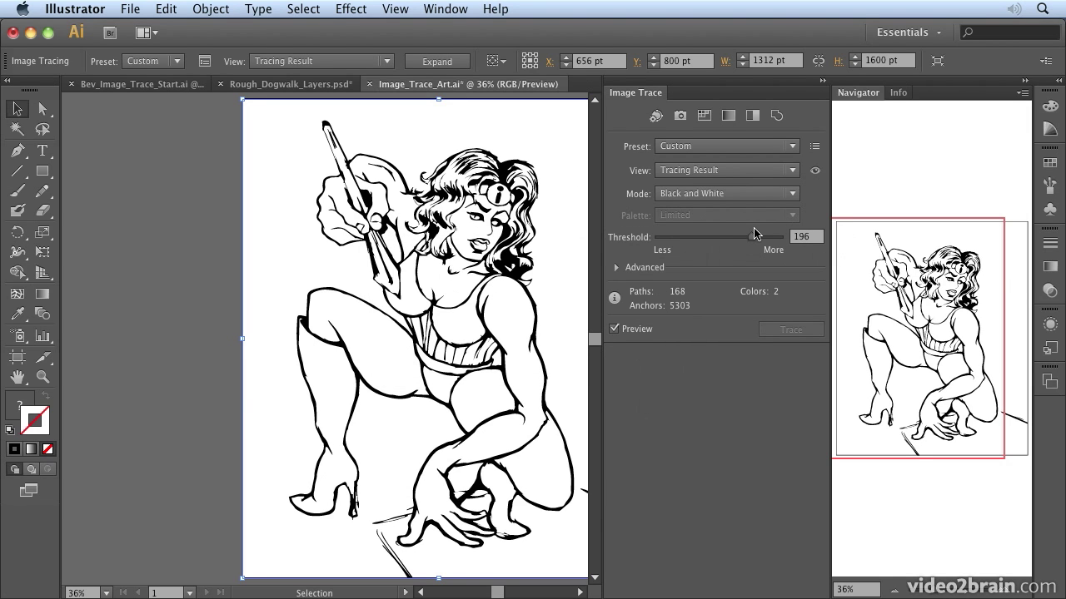
{"action": "left_click_drag", "start_coordinate": [751, 241], "coordinate": [764, 242]}
{"action": "left_click", "coordinate": [762, 238]}
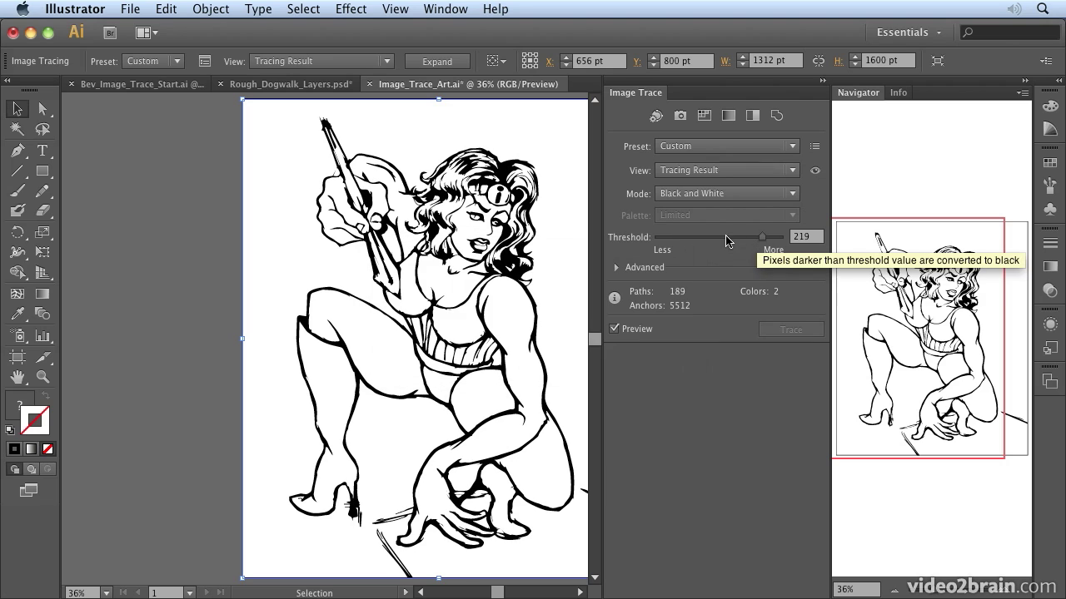
{"action": "left_click_drag", "start_coordinate": [762, 240], "coordinate": [770, 239]}
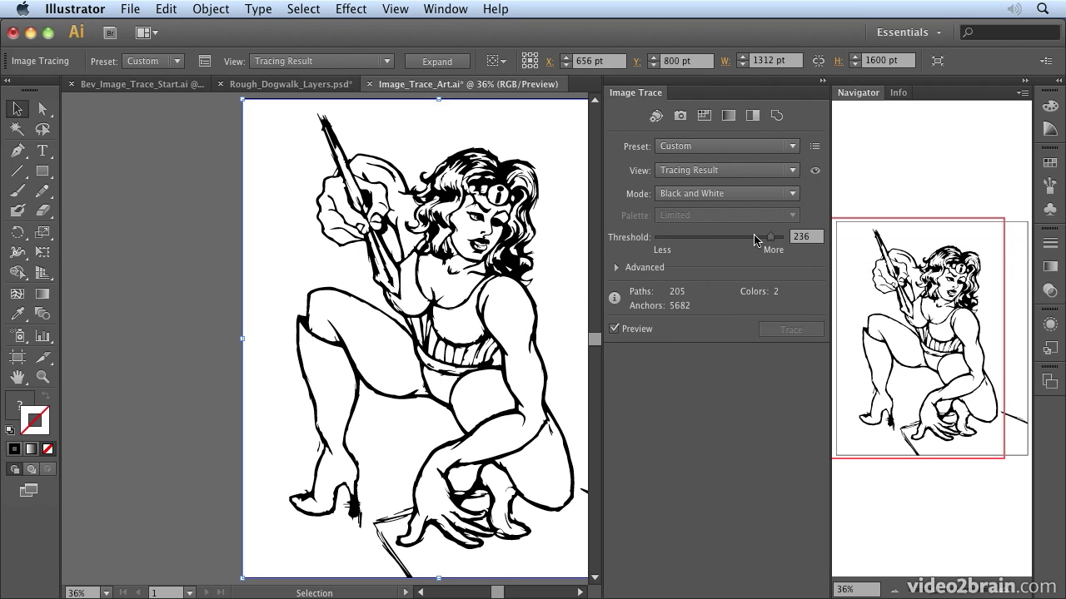
{"action": "left_click", "coordinate": [616, 267]}
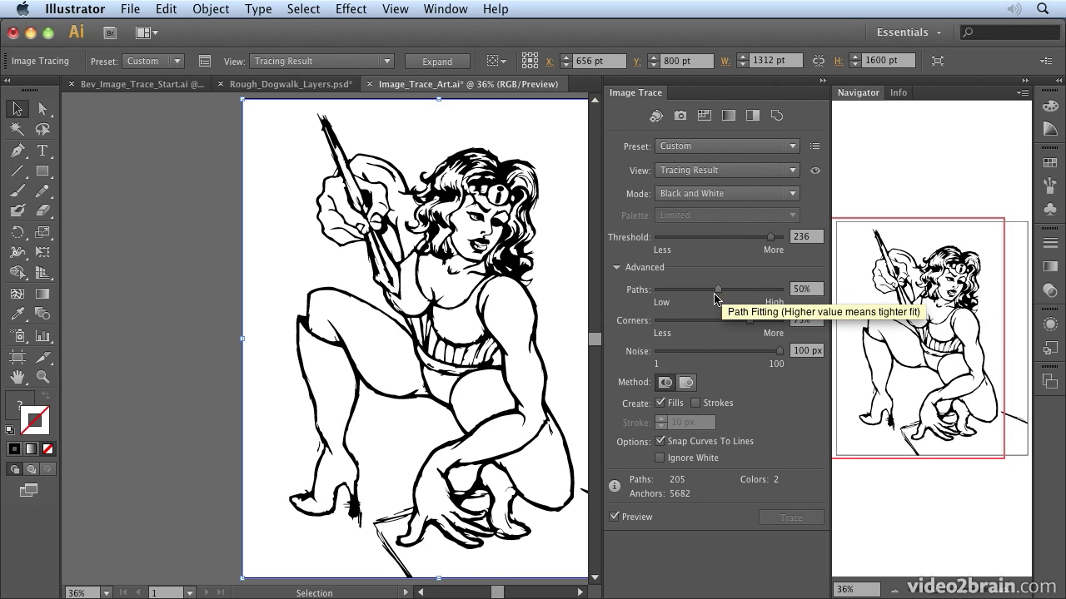
{"action": "left_click_drag", "start_coordinate": [718, 293], "coordinate": [692, 294]}
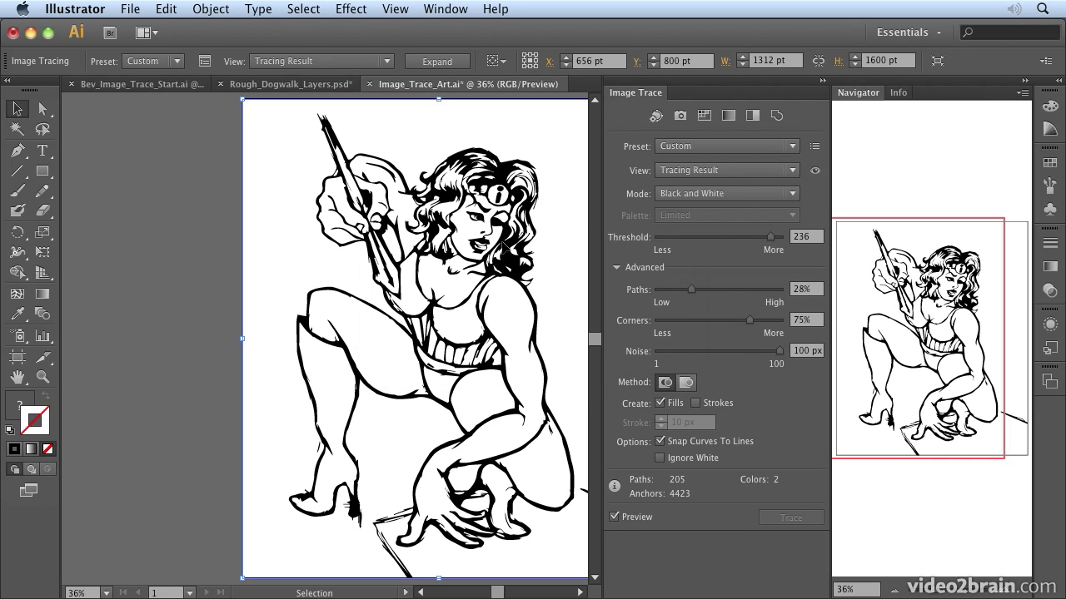
Apply the Black and White Logo preset, and replace it with the Sketched Art preset, keeping the advanced trace options expanded.
{"action": "left_click", "coordinate": [783, 148]}
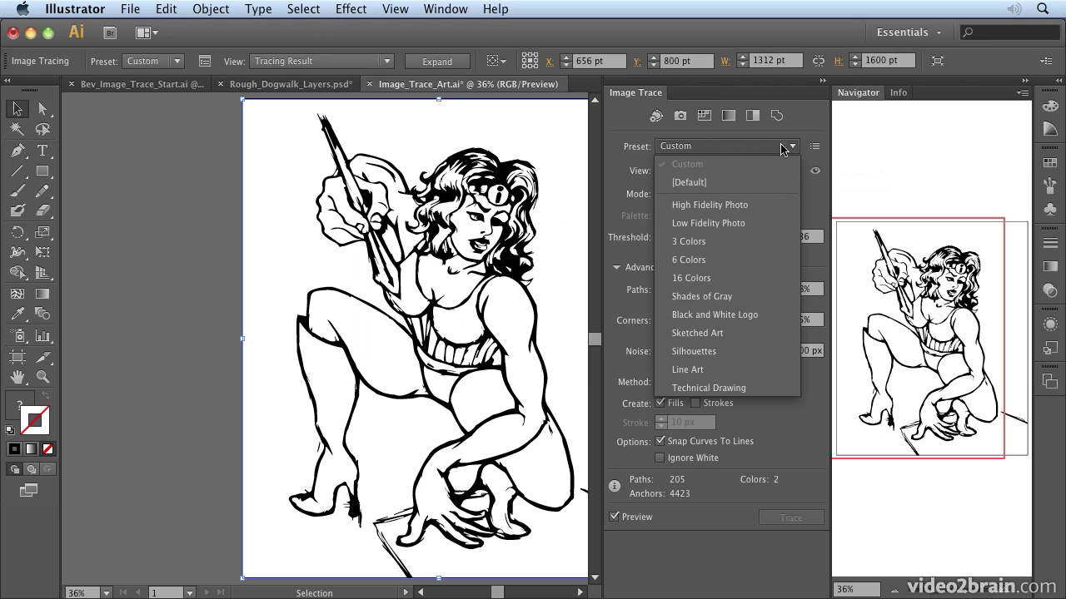
{"action": "left_click", "coordinate": [751, 320]}
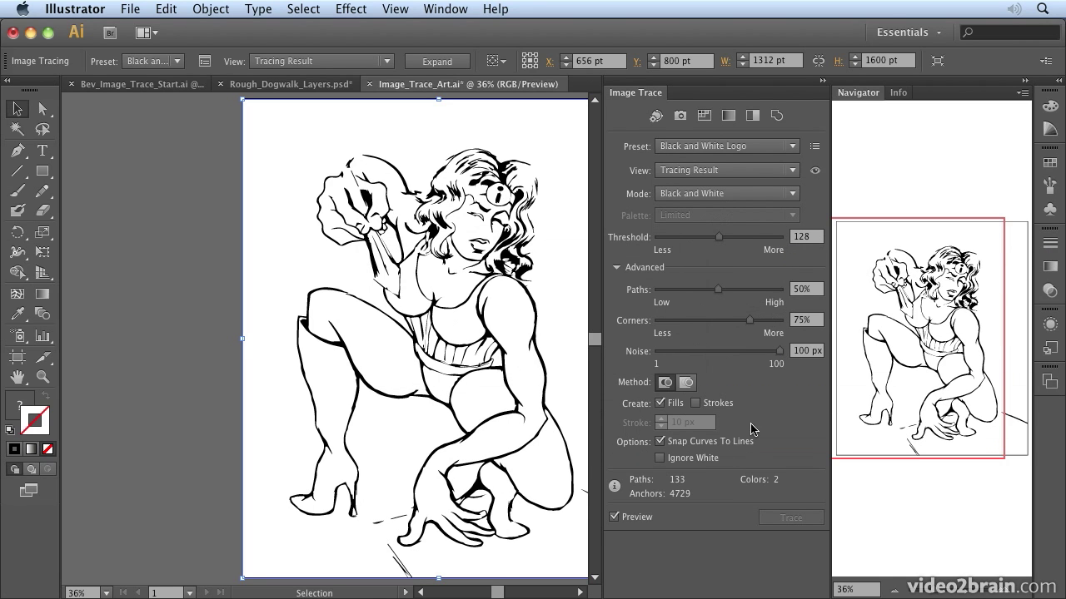
{"action": "left_click", "coordinate": [763, 148]}
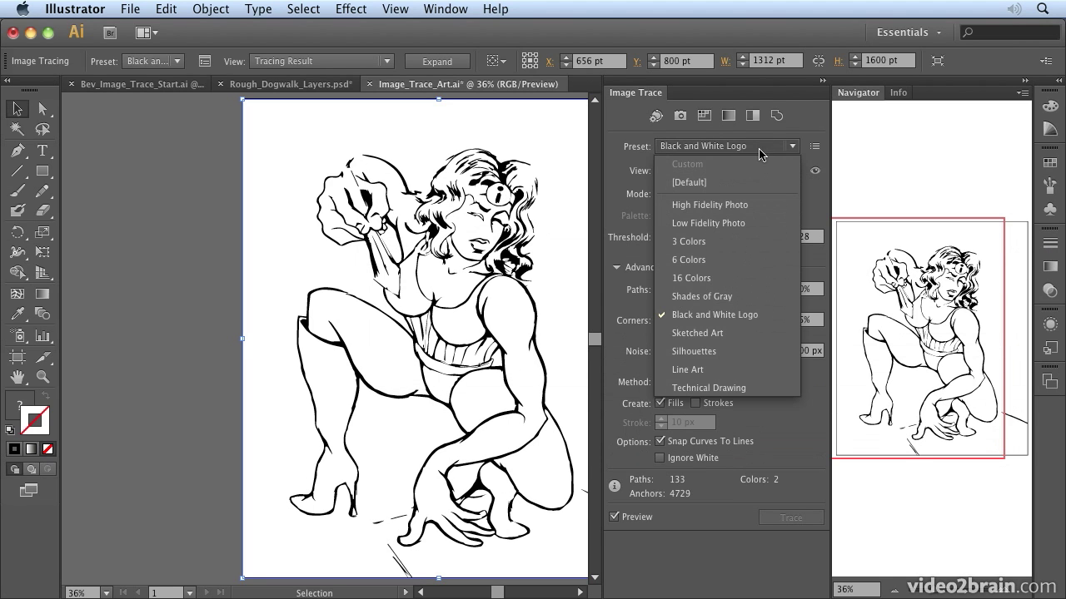
{"action": "key", "text": "Escape"}
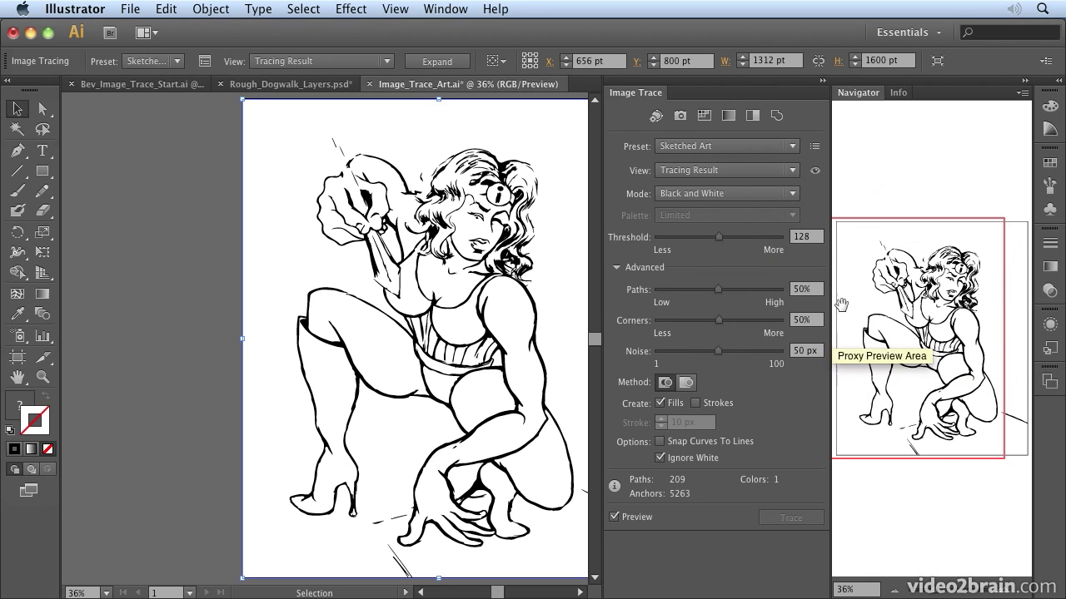
{"action": "left_click", "coordinate": [615, 268]}
{"action": "left_click", "coordinate": [615, 268]}
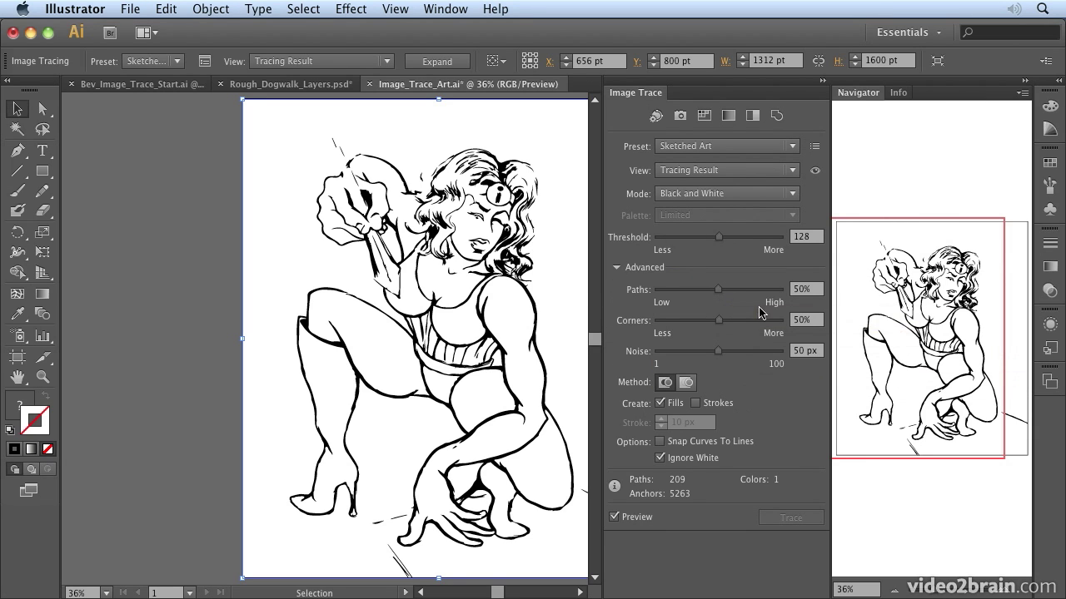
Raise the trace threshold to 182 and set the Paths value to 8%, trying 1% along the way.
{"action": "left_click_drag", "start_coordinate": [725, 245], "coordinate": [746, 242]}
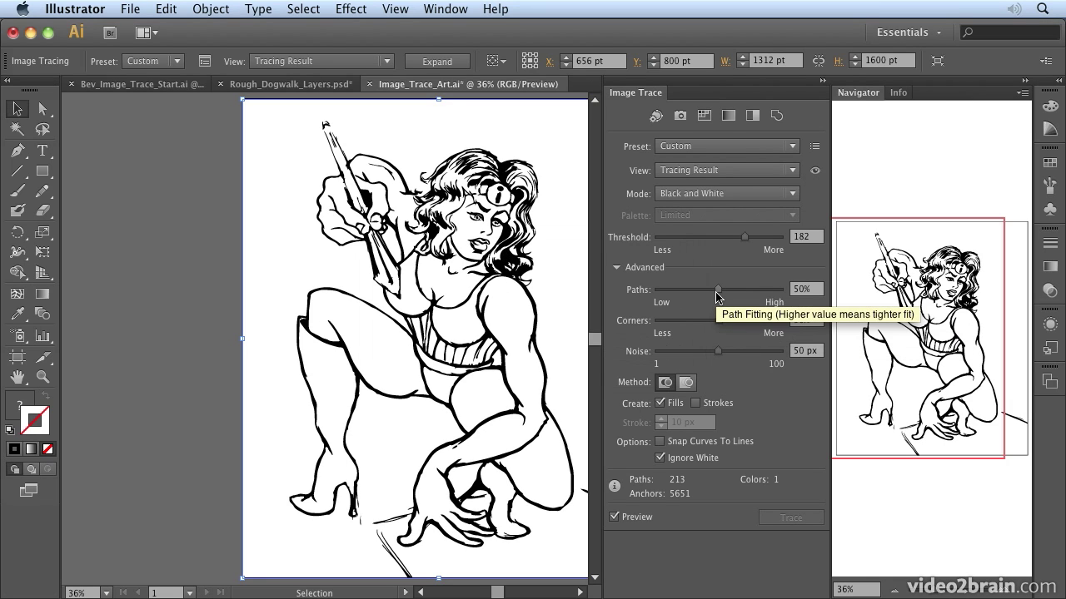
{"action": "left_click_drag", "start_coordinate": [718, 293], "coordinate": [668, 293]}
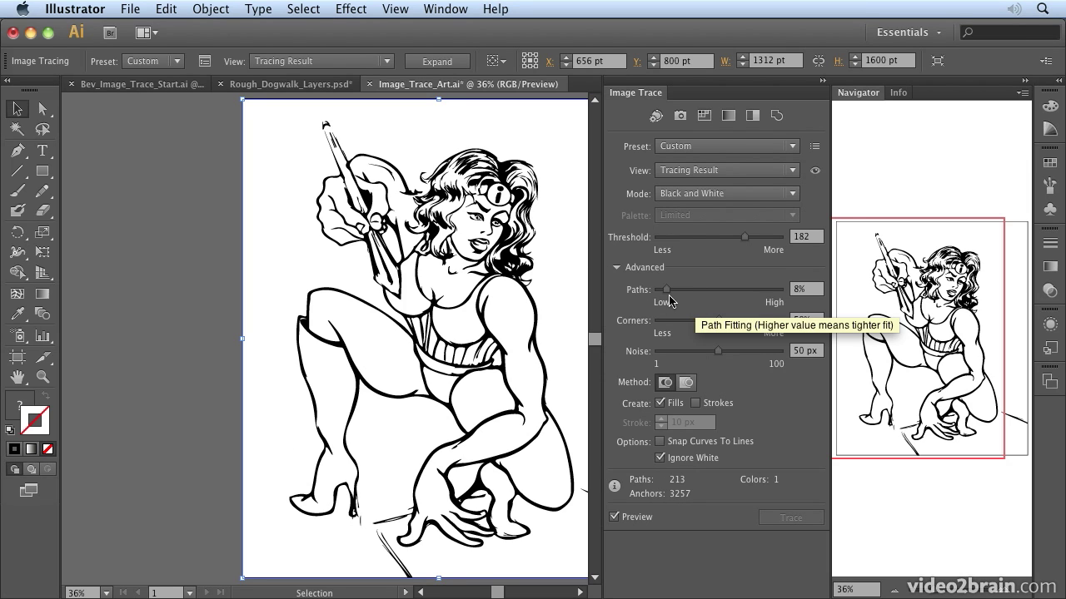
{"action": "left_click_drag", "start_coordinate": [668, 291], "coordinate": [639, 291]}
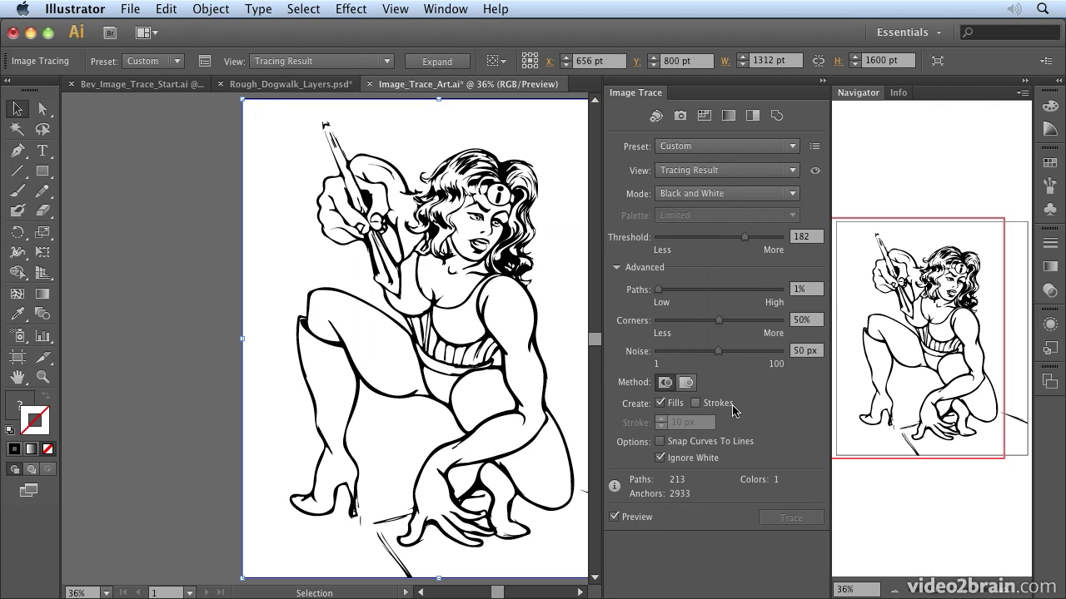
{"action": "left_click", "coordinate": [804, 288]}
{"action": "type", "text": "8"}
{"action": "key", "text": "Return"}
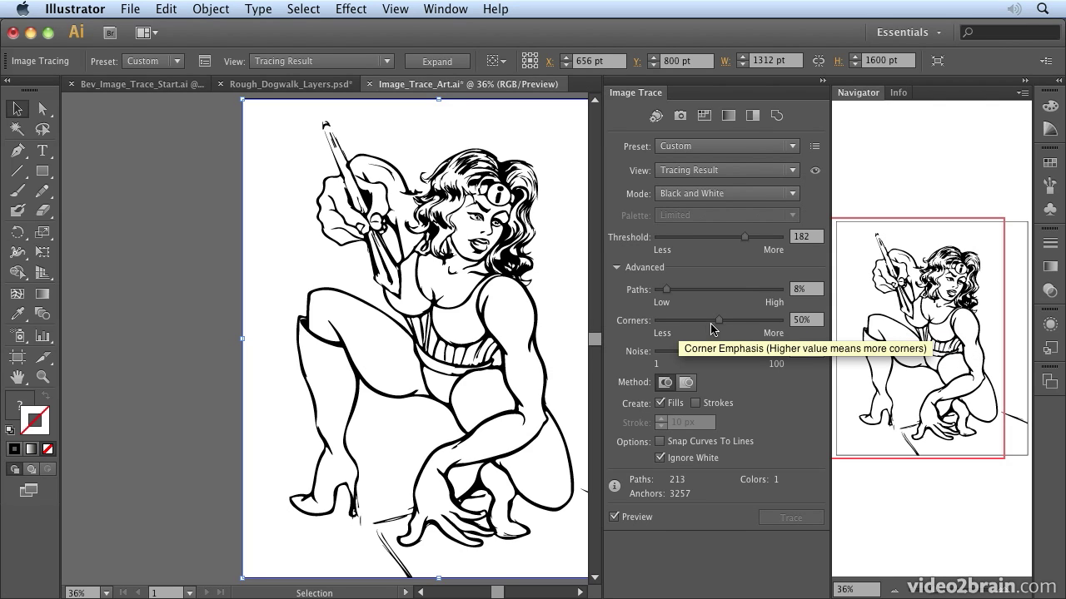
Try the Corners value at 0% and at 100%, and set it back to 50%.
{"action": "left_click_drag", "start_coordinate": [719, 327], "coordinate": [652, 325]}
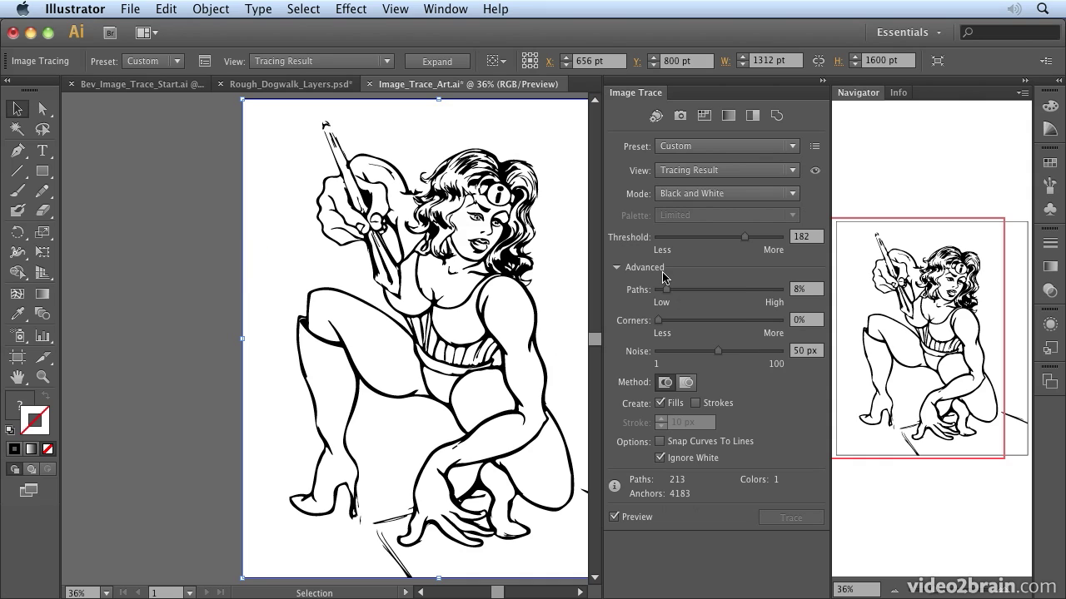
{"action": "left_click_drag", "start_coordinate": [657, 321], "coordinate": [789, 321]}
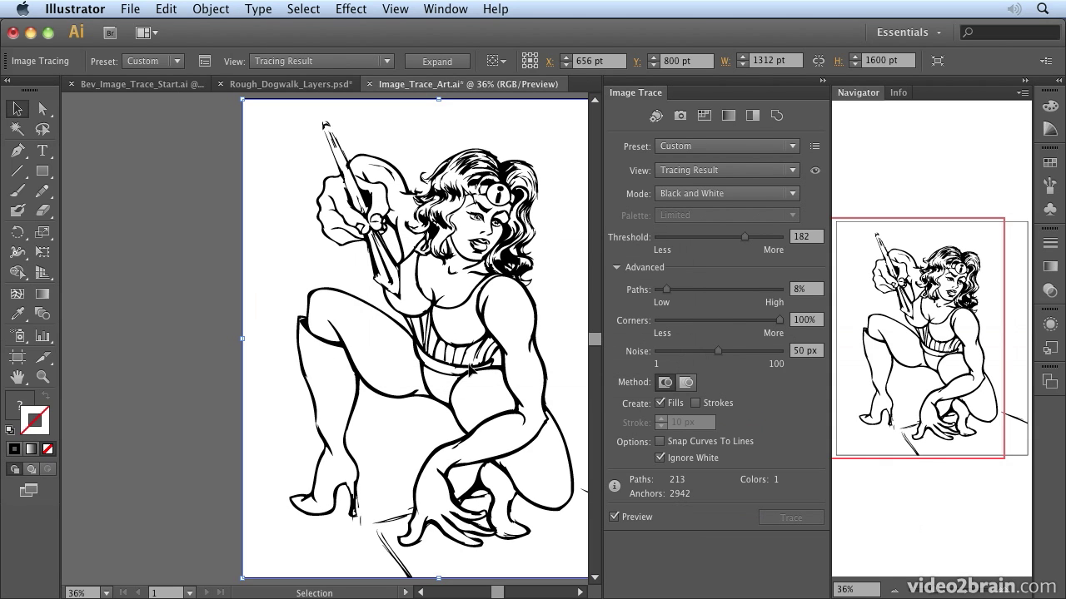
{"action": "left_click", "coordinate": [777, 321]}
{"action": "type", "text": "50"}
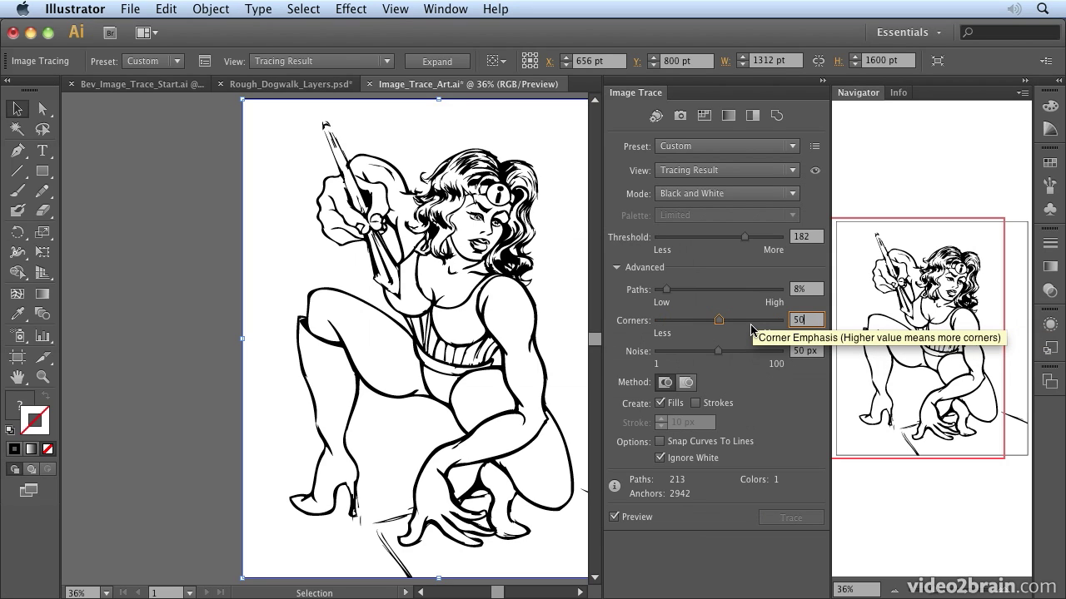
{"action": "left_click", "coordinate": [786, 417]}
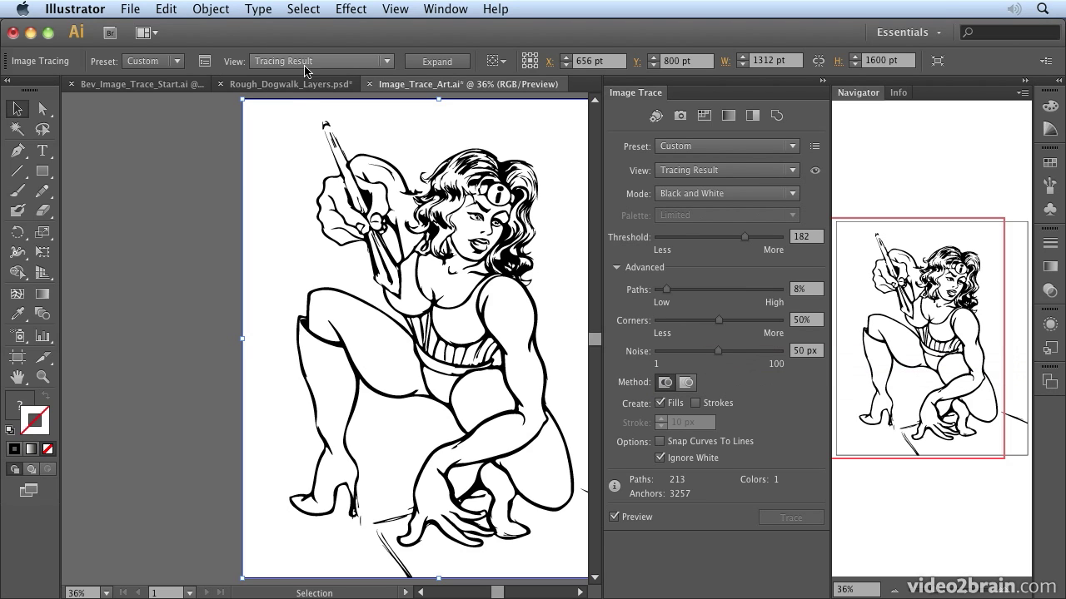
View the source image to compare it with the trace, and return to the Tracing Result view.
{"action": "left_click", "coordinate": [266, 62]}
{"action": "left_click", "coordinate": [292, 154]}
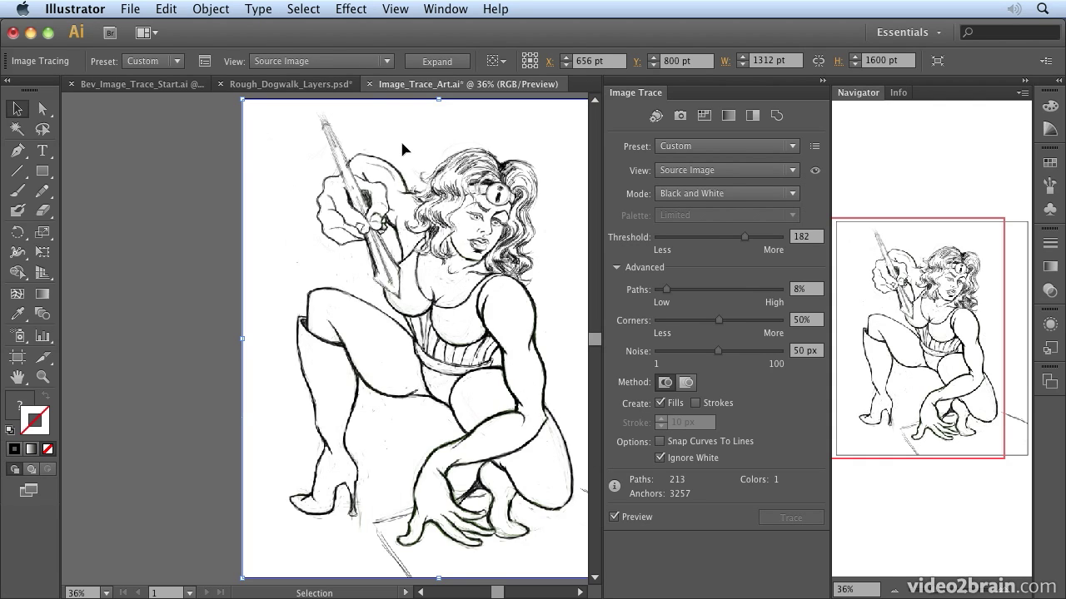
{"action": "left_click", "coordinate": [360, 66]}
{"action": "left_click", "coordinate": [353, 79]}
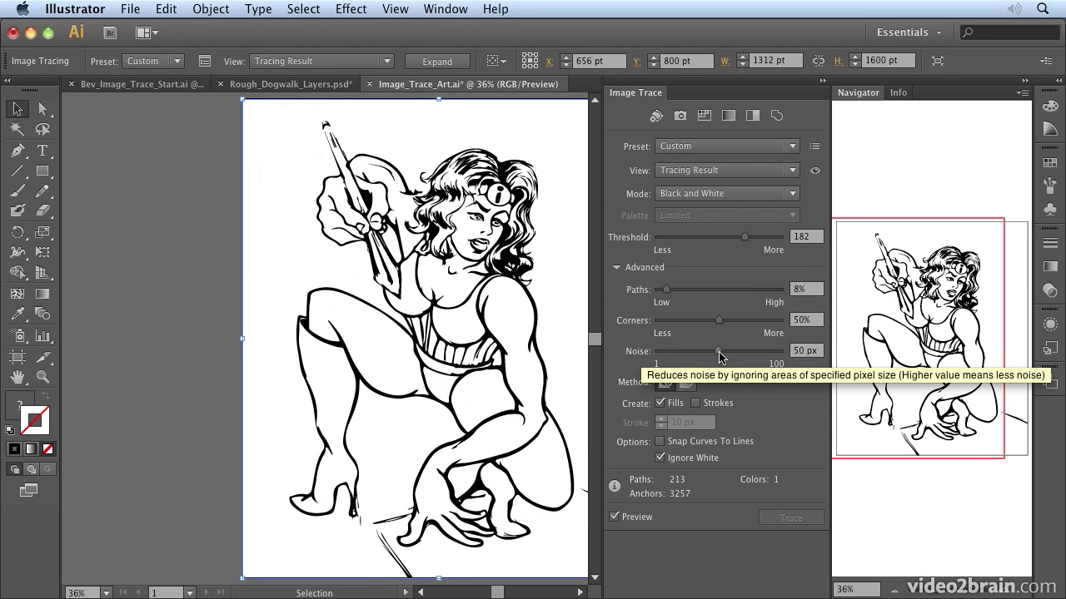
Raise the trace's Noise value to 100 px.
{"action": "left_click_drag", "start_coordinate": [721, 357], "coordinate": [792, 356]}
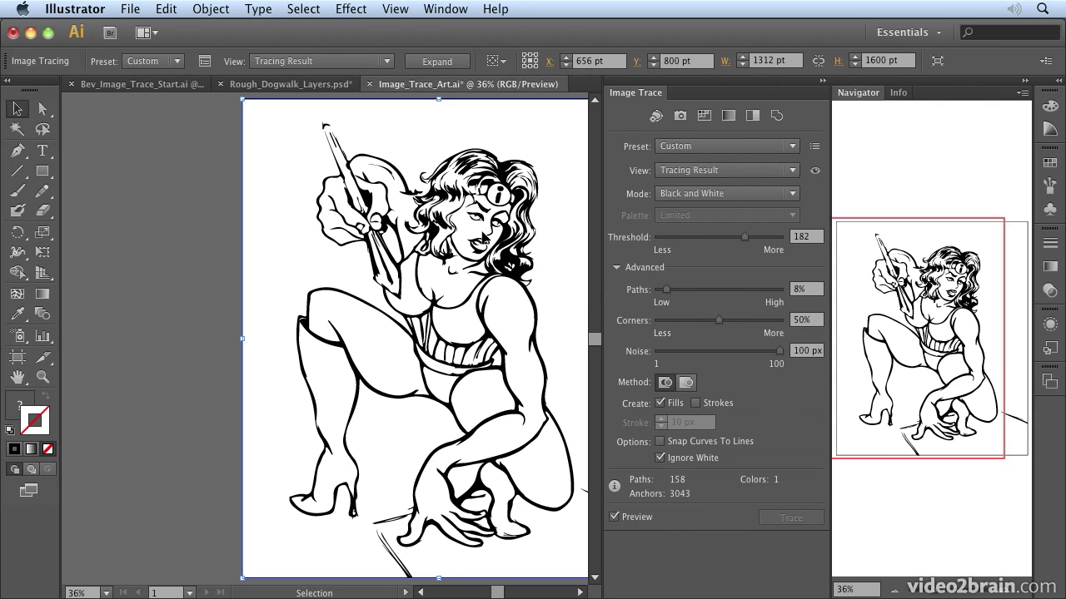
Try the trace's Noise value at 1 px and 10 px, and set it to 21 px.
{"action": "left_click_drag", "start_coordinate": [779, 353], "coordinate": [646, 356]}
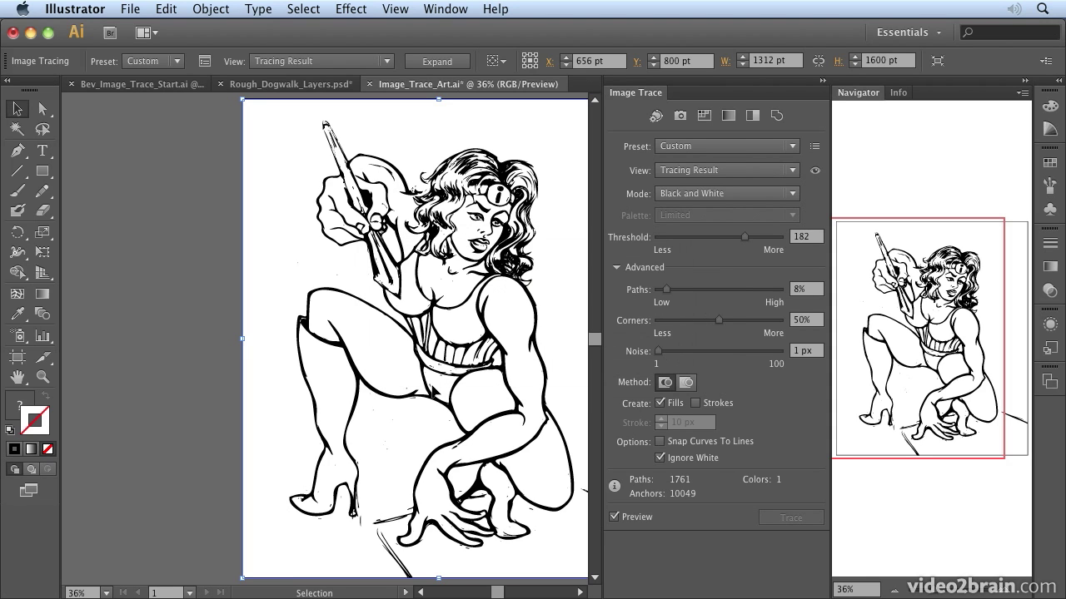
{"action": "left_click_drag", "start_coordinate": [657, 351], "coordinate": [668, 352]}
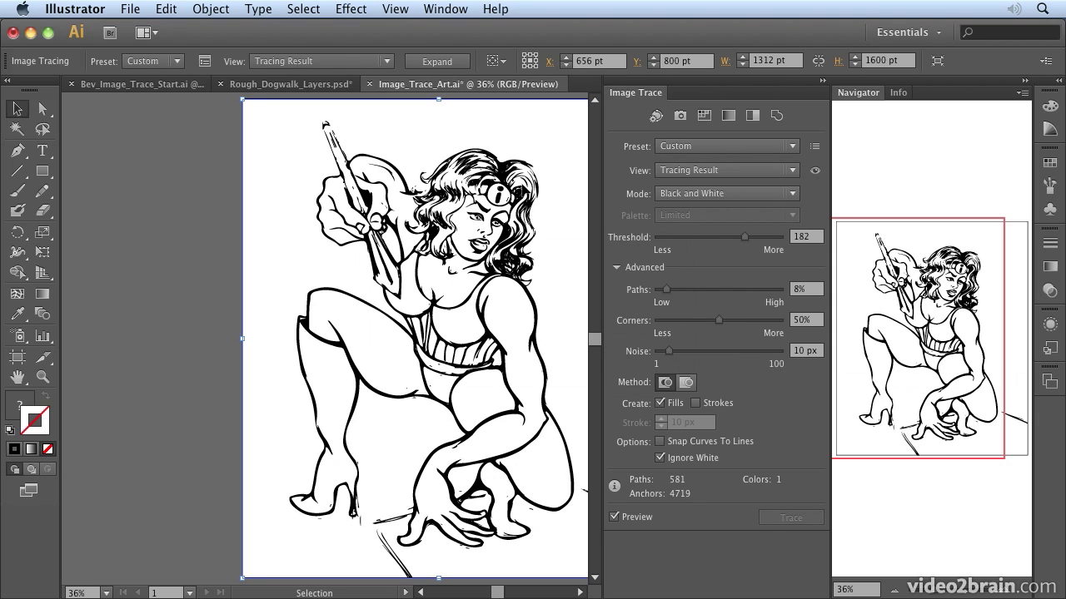
{"action": "left_click_drag", "start_coordinate": [668, 351], "coordinate": [684, 353]}
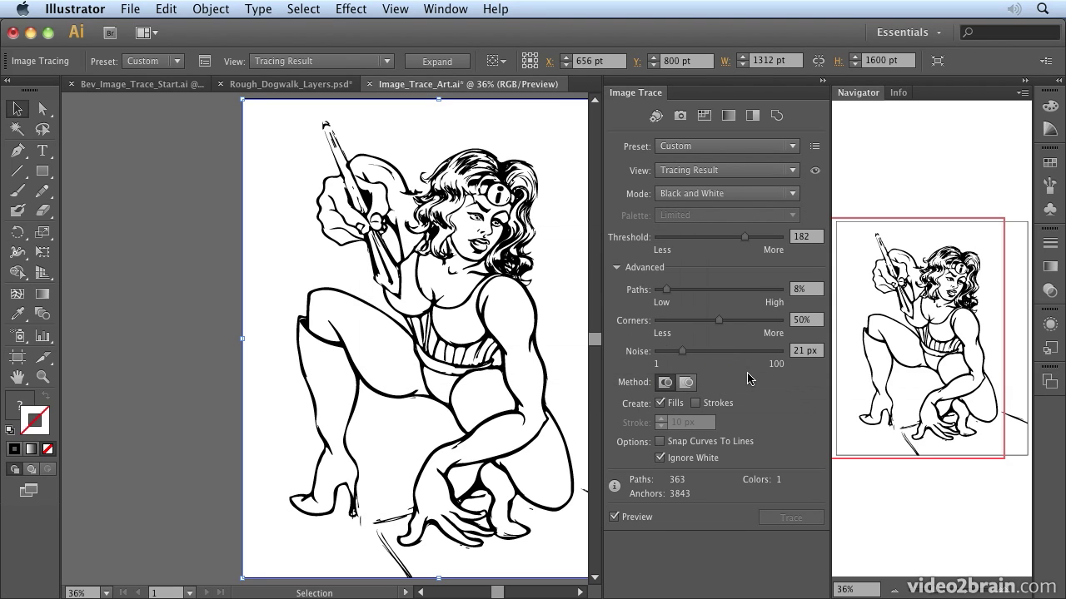
Toggle stroke creation for the trace on and off to compare, and leave Strokes enabled alongside Fills.
{"action": "left_click", "coordinate": [695, 403]}
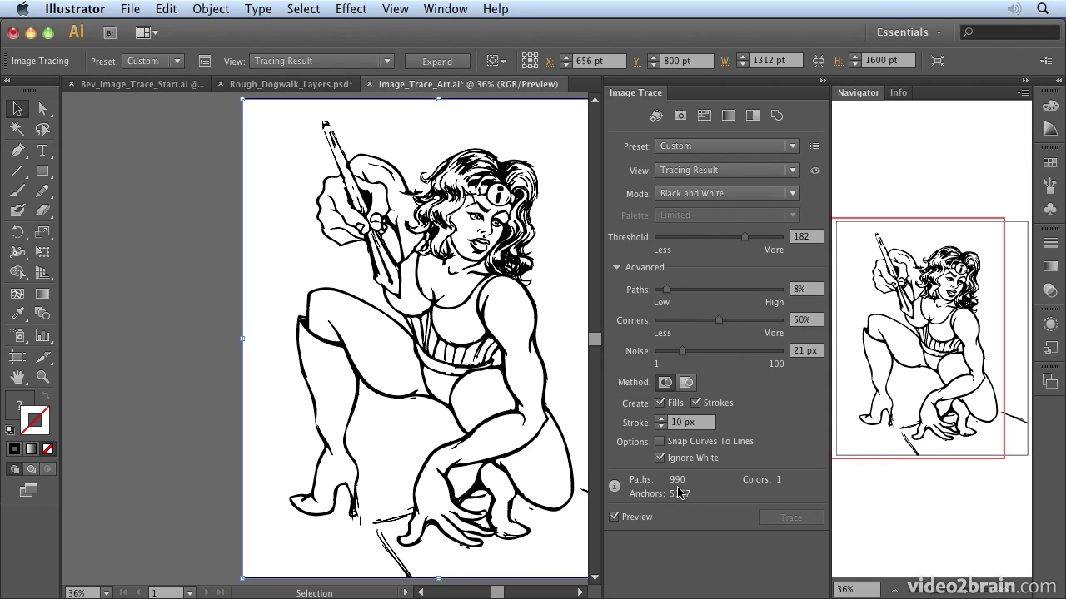
{"action": "left_click", "coordinate": [695, 403]}
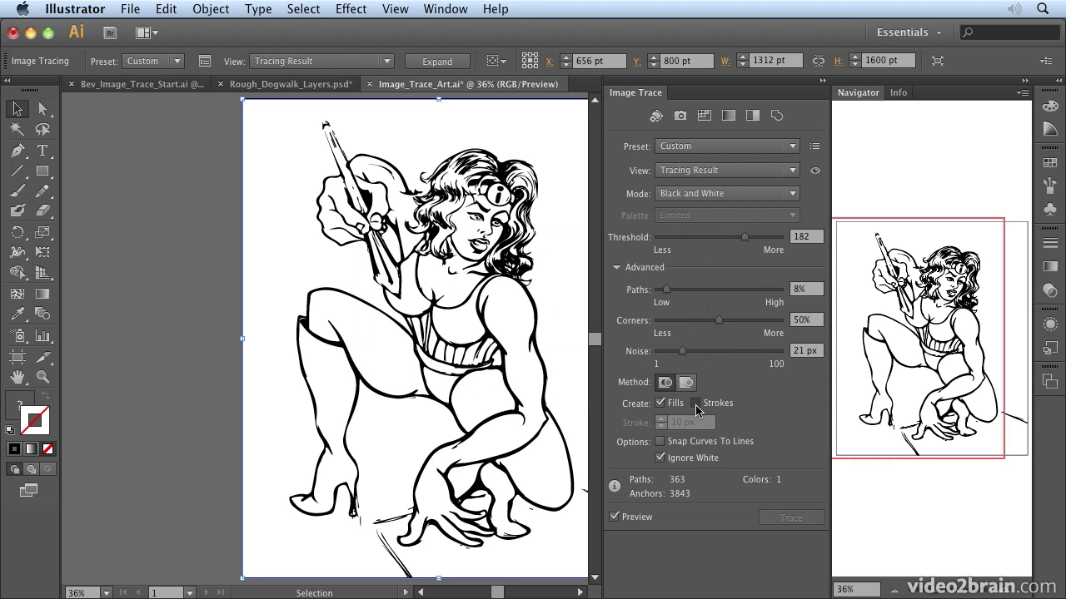
{"action": "left_click", "coordinate": [696, 403]}
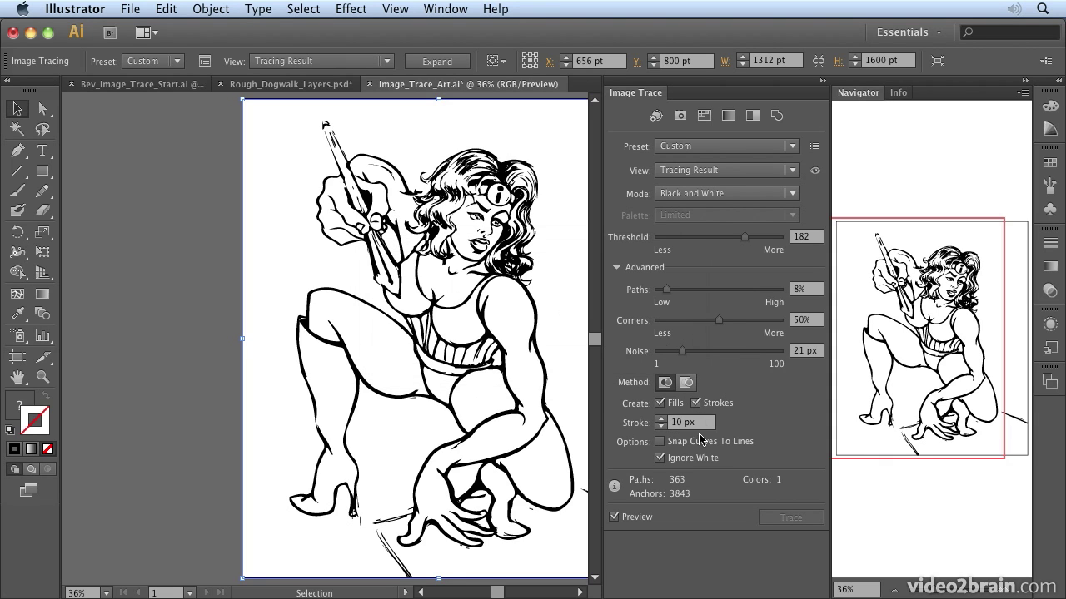
View the trace as Outlines and as Outlines with Source Image, turning Strokes off, and return to the Tracing Result view.
{"action": "left_click", "coordinate": [359, 64]}
{"action": "left_click", "coordinate": [348, 110]}
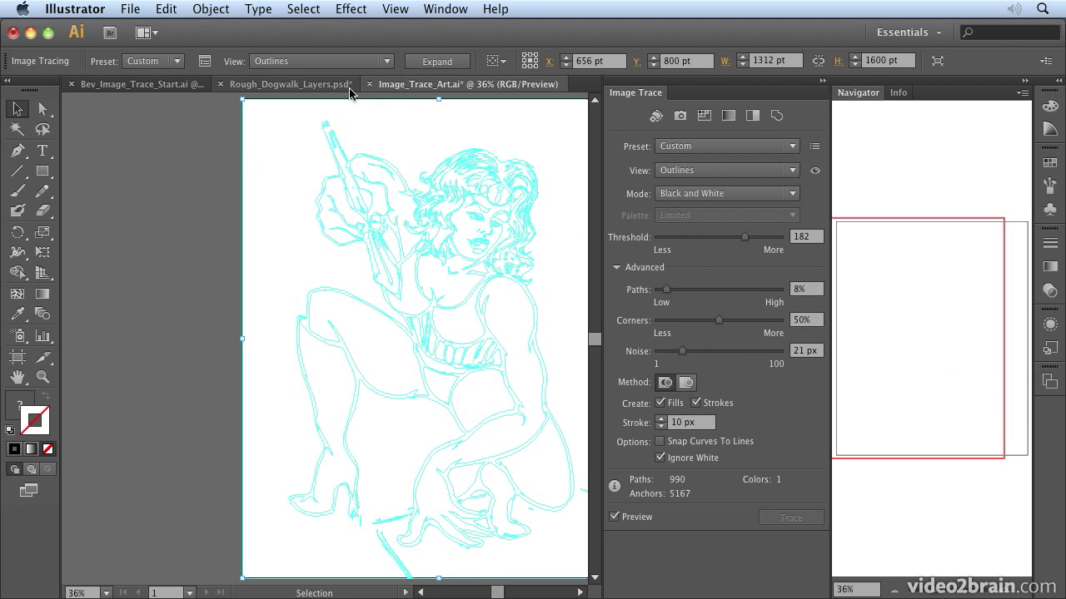
{"action": "left_click", "coordinate": [356, 62]}
{"action": "left_click", "coordinate": [338, 134]}
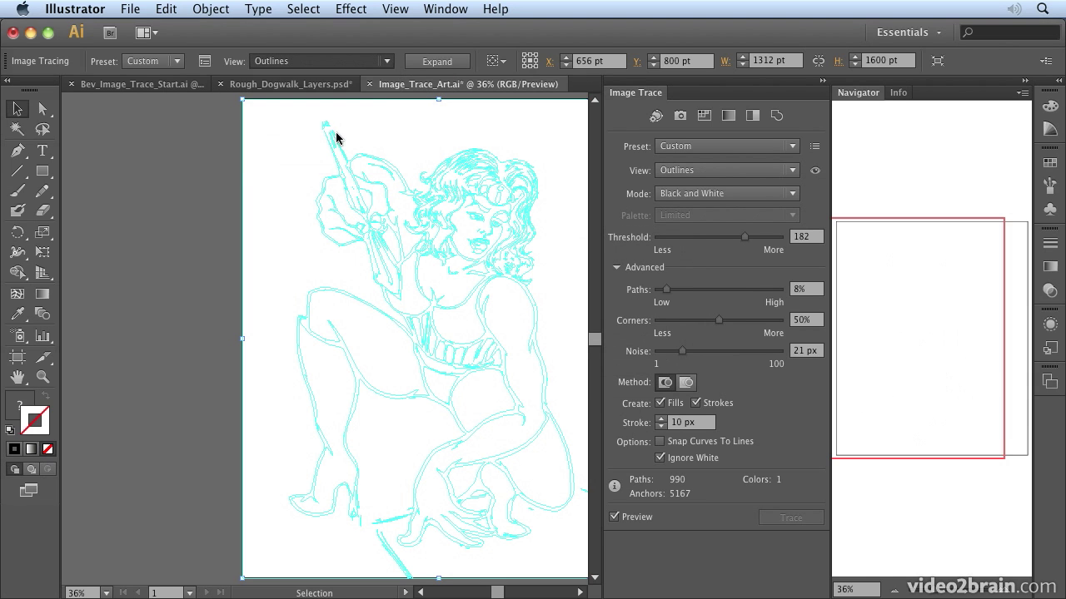
{"action": "left_click", "coordinate": [695, 404]}
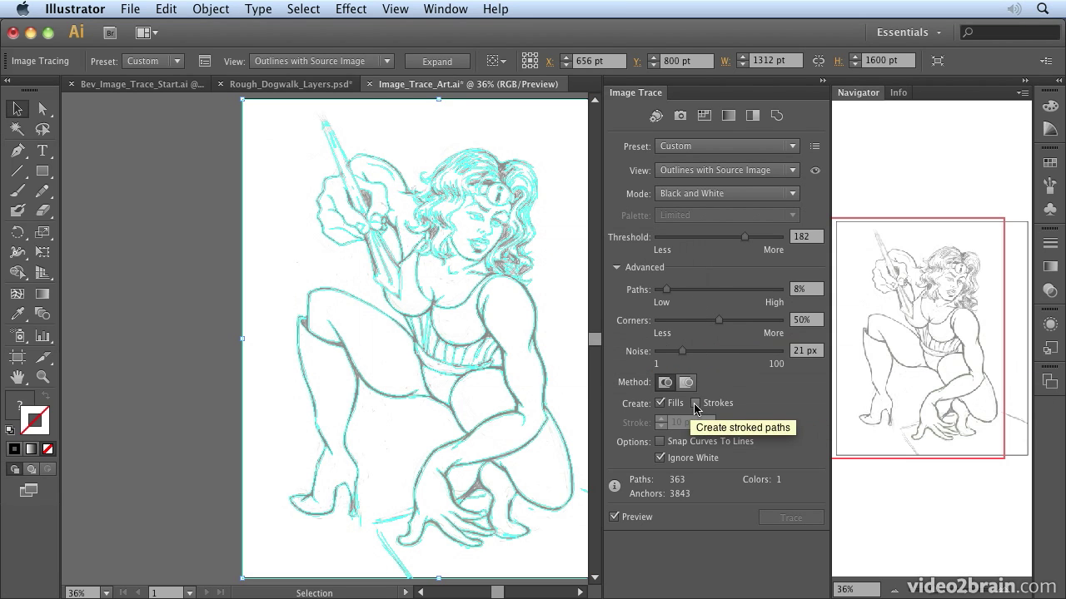
{"action": "left_click", "coordinate": [342, 62]}
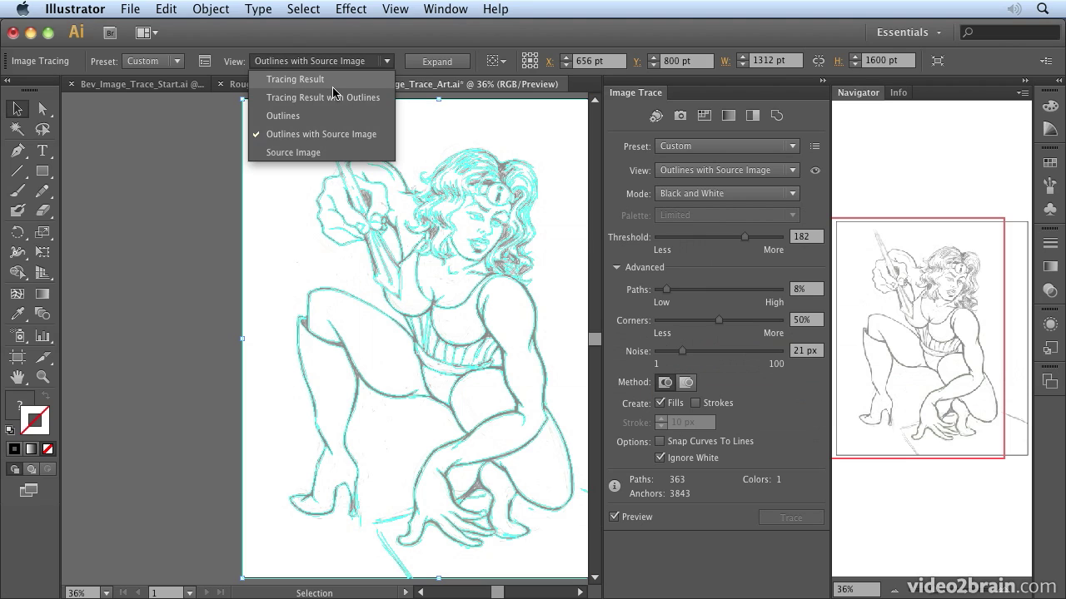
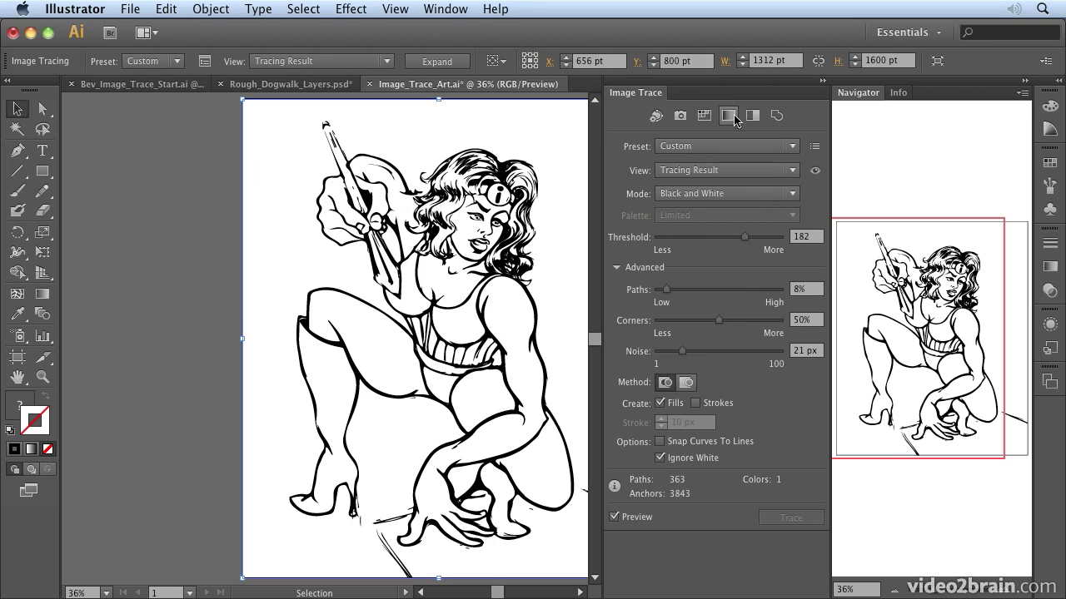
Apply the Shades of Gray preset to the sketch's trace and set the Grays value to 10.
{"action": "left_click", "coordinate": [724, 148]}
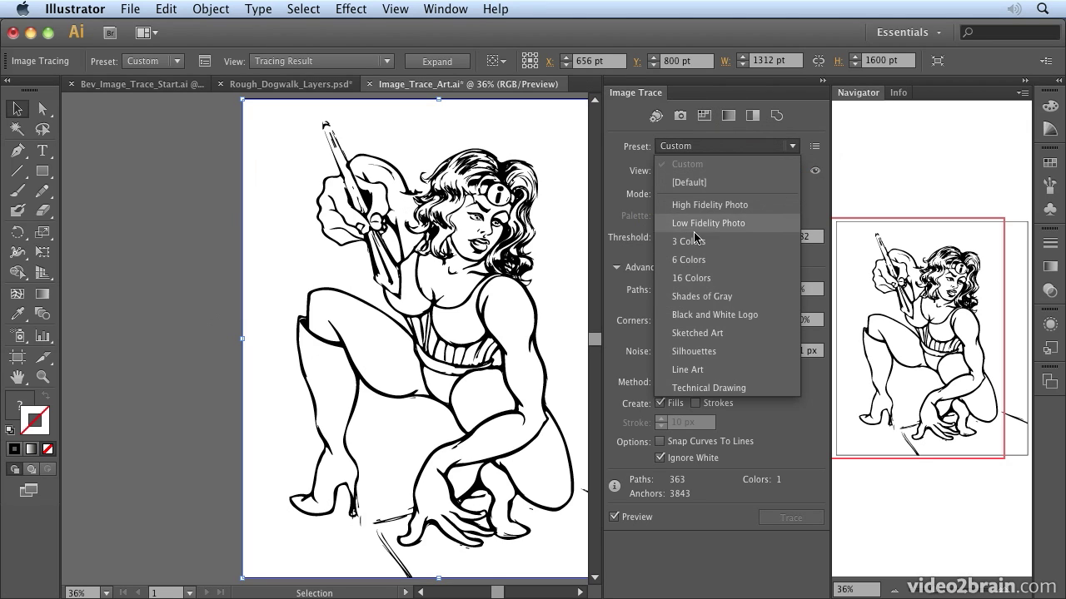
{"action": "key", "text": "Escape"}
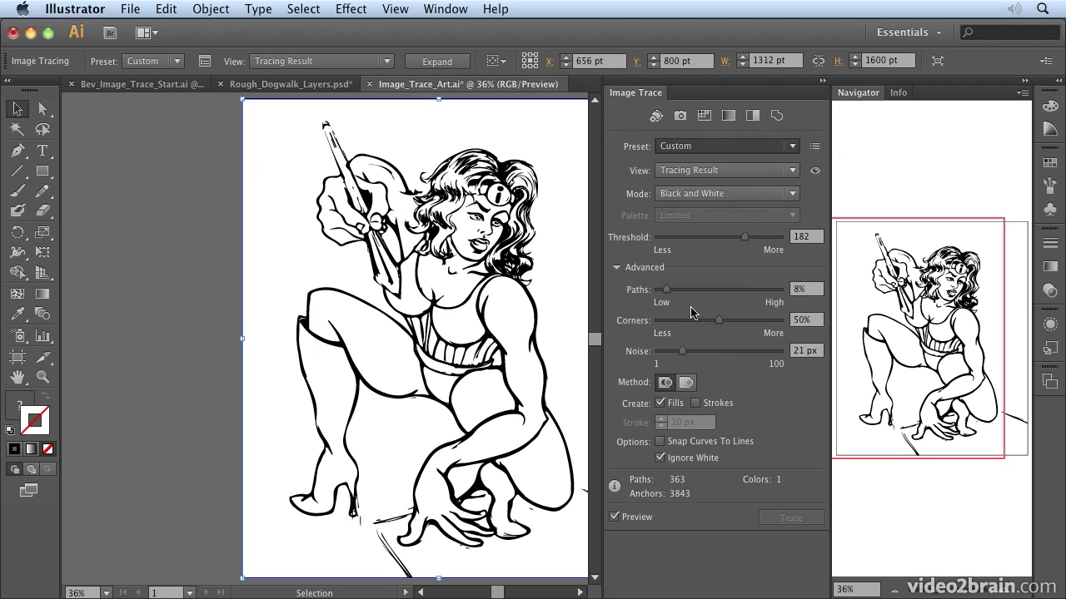
{"action": "left_click", "coordinate": [758, 150]}
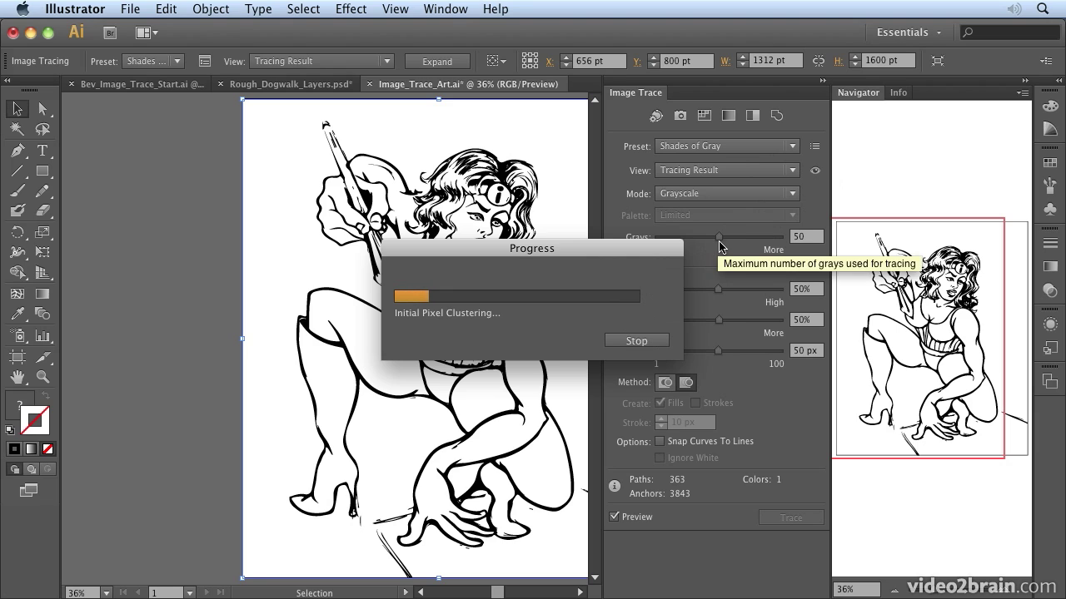
{"action": "left_click_drag", "start_coordinate": [646, 260], "coordinate": [793, 356]}
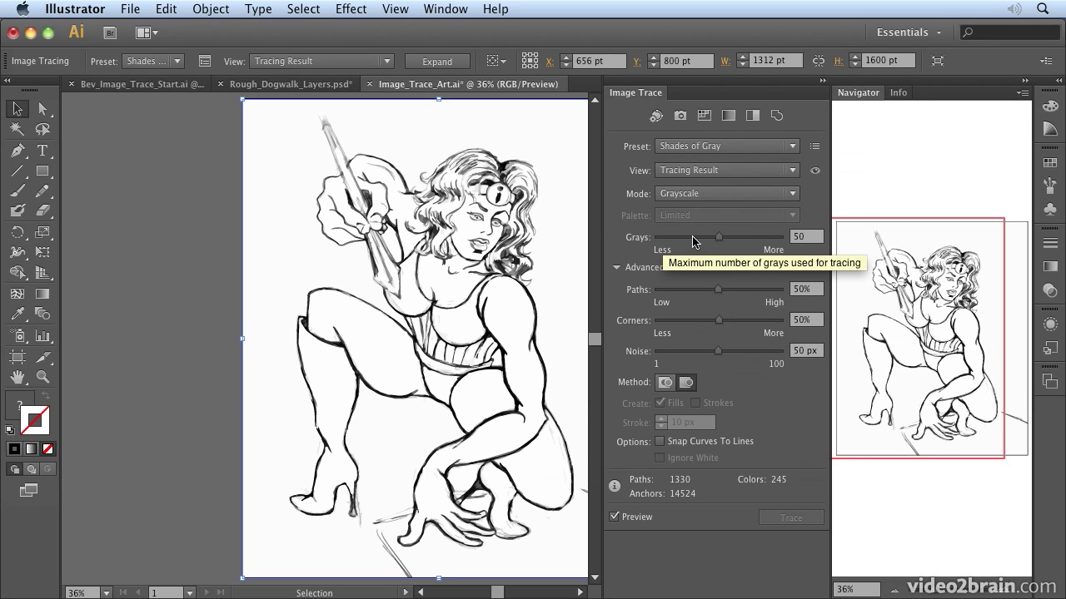
{"action": "left_click_drag", "start_coordinate": [718, 239], "coordinate": [669, 240]}
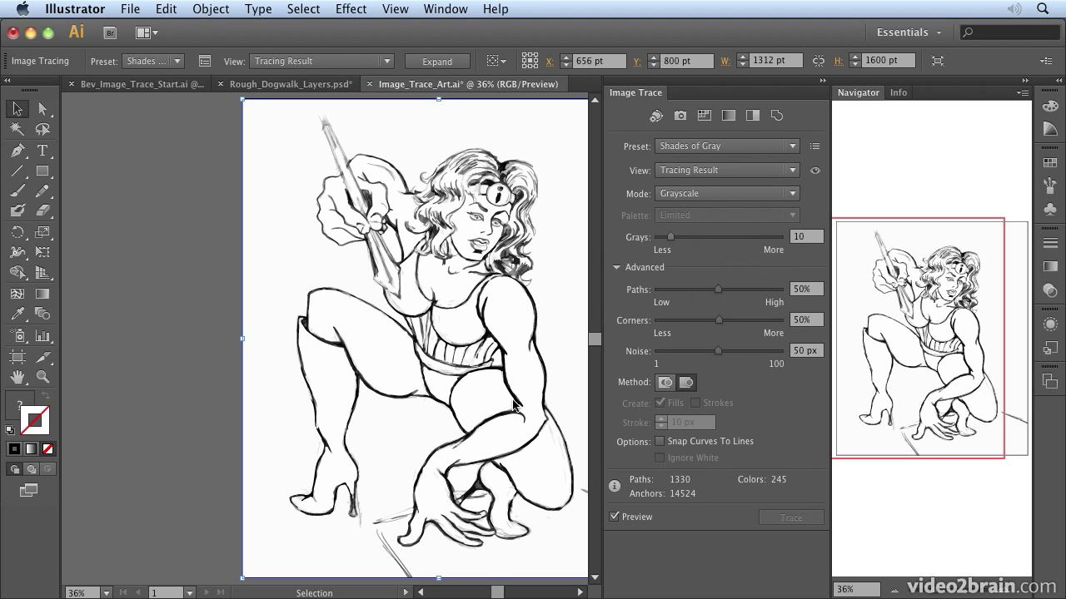
{"action": "mouse_move", "coordinate": [522, 261]}
{"action": "left_mouse_down"}
{"action": "mouse_move", "coordinate": [543, 293]}
{"action": "mouse_move", "coordinate": [665, 352]}
{"action": "left_mouse_up"}
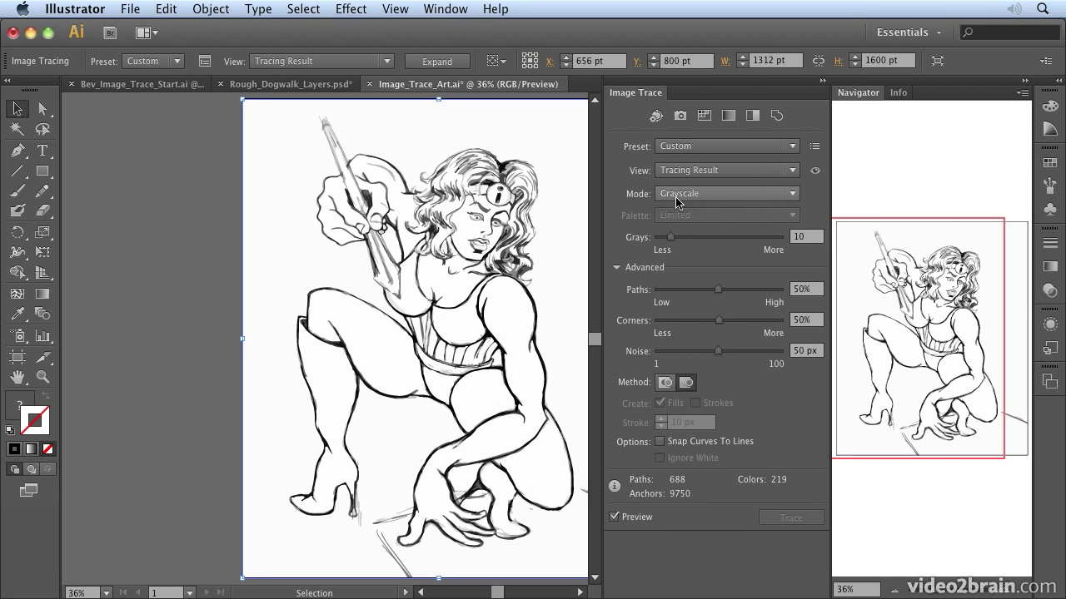
Switch to the Bev_Image_Trace_Start.ai document and trace its image with the Sketched Art preset.
{"action": "left_click", "coordinate": [126, 90]}
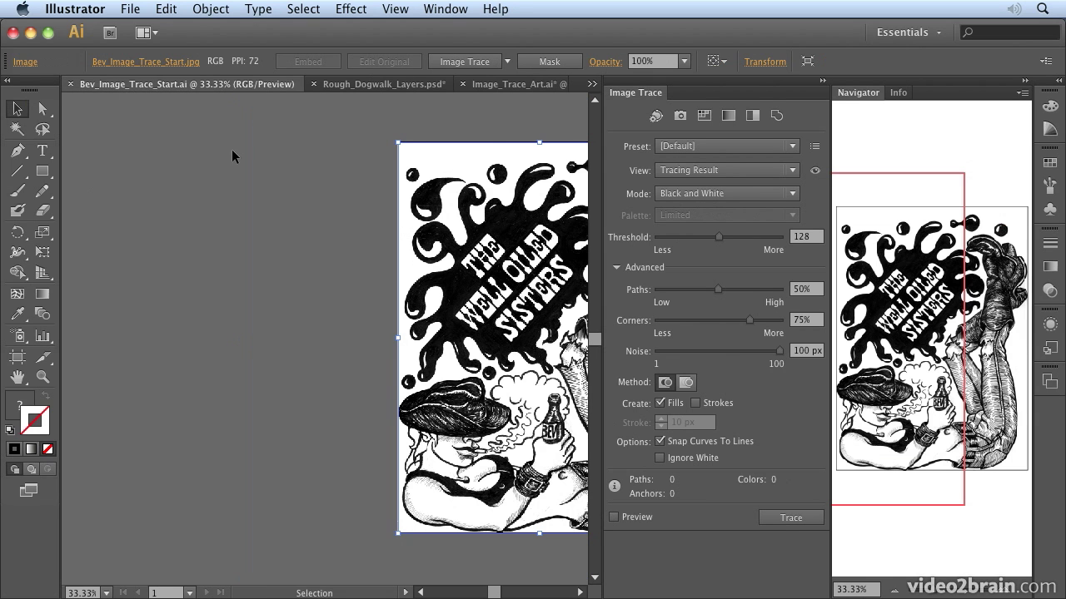
{"action": "scroll", "coordinate": [480, 260], "scroll_direction": "right", "scroll_amount": 5}
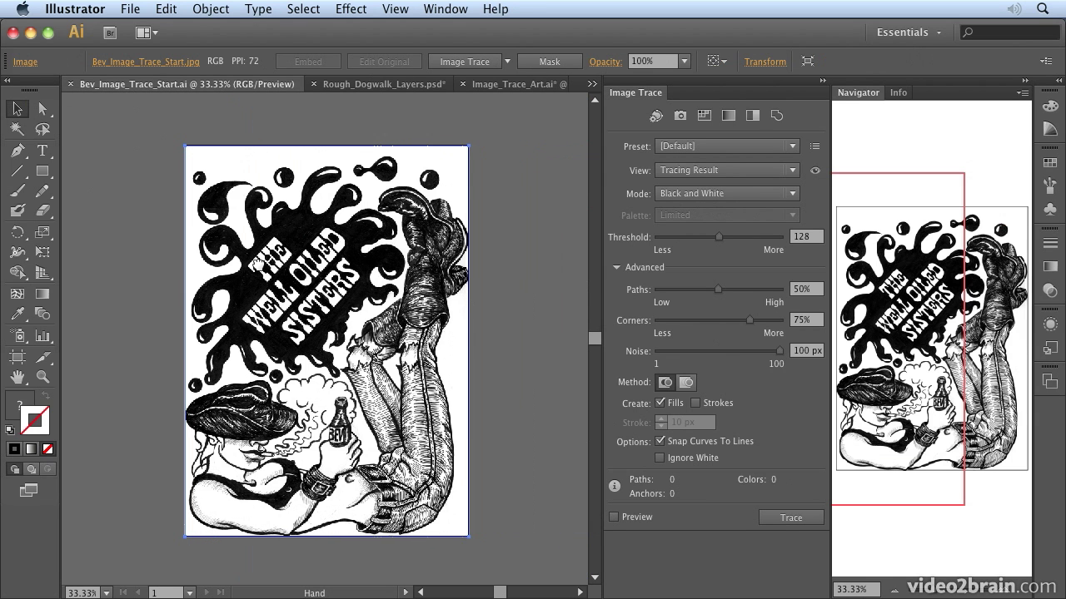
{"action": "left_click", "coordinate": [42, 376]}
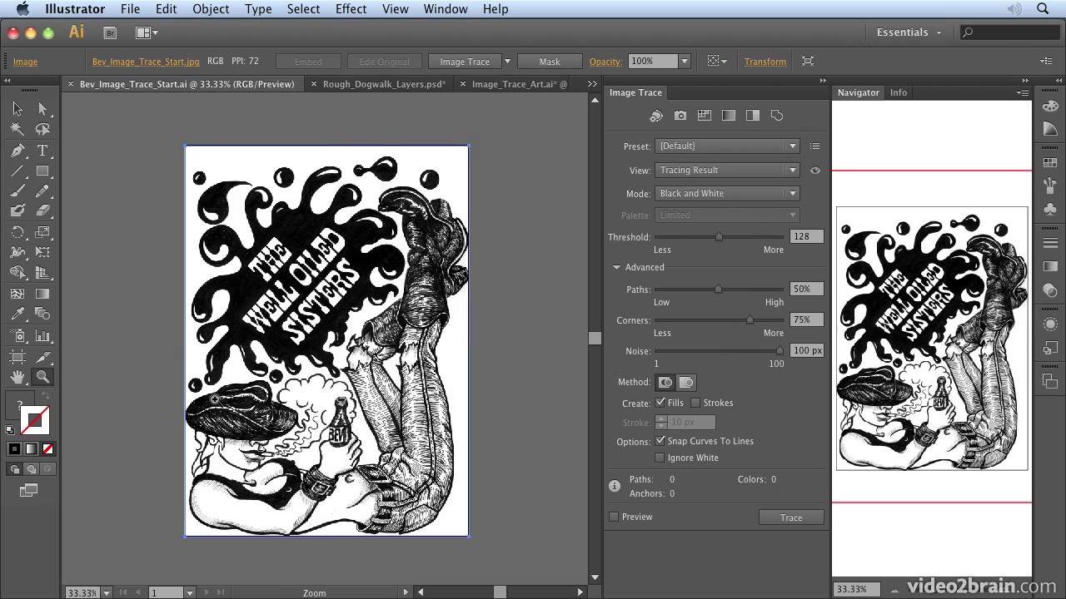
{"action": "left_click", "coordinate": [413, 432]}
{"action": "scroll", "coordinate": [366, 414], "scroll_direction": "left", "scroll_amount": 5}
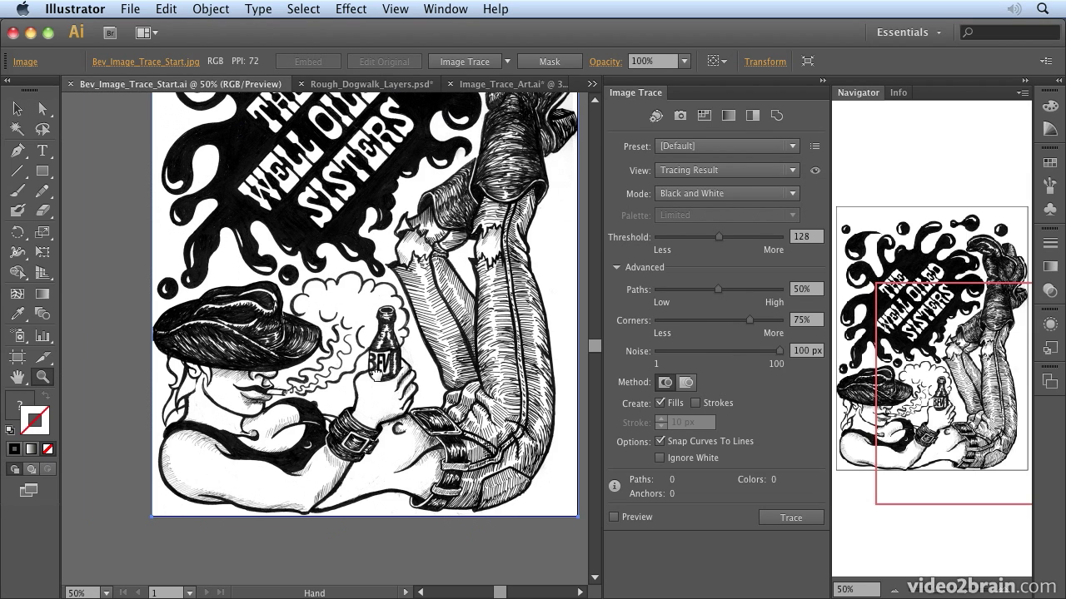
{"action": "left_click", "coordinate": [520, 83]}
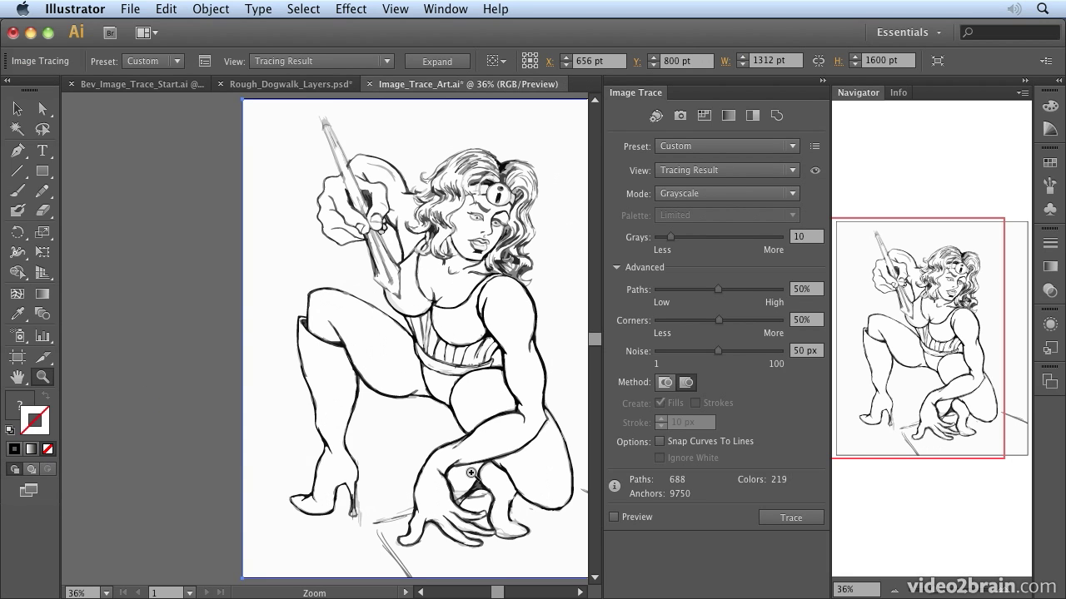
{"action": "left_click", "coordinate": [137, 84]}
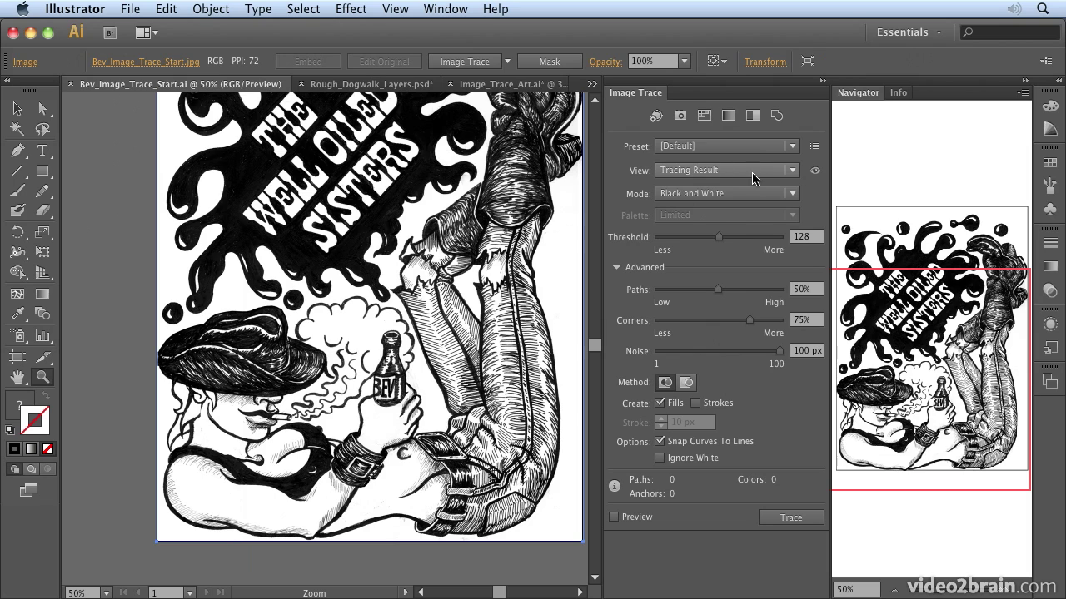
{"action": "left_click", "coordinate": [759, 145]}
{"action": "key", "text": "Escape"}
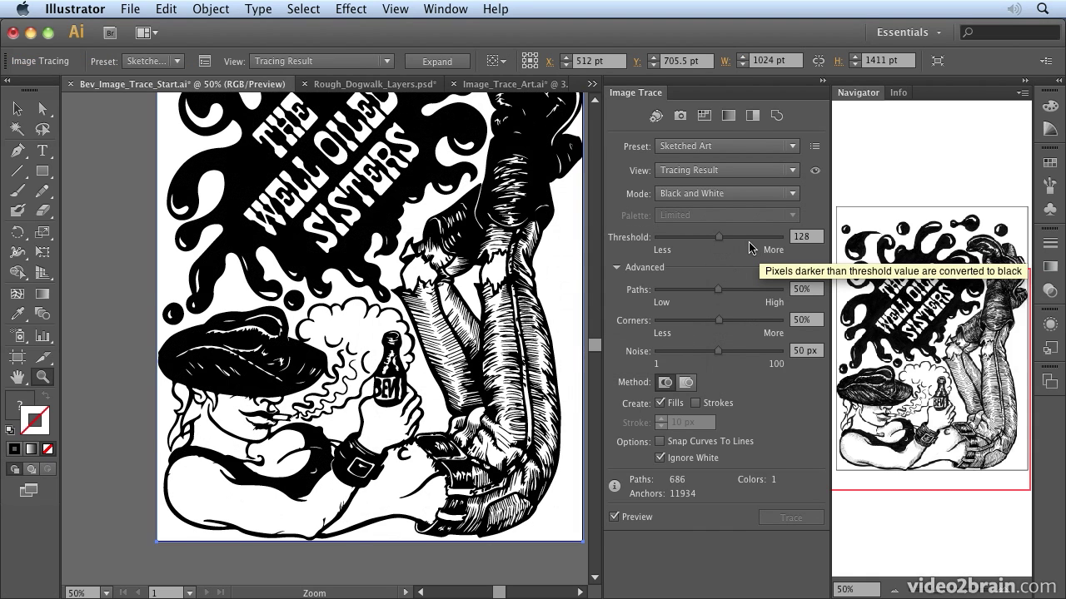
Set the poster trace's Threshold to 92 and expand the tracing into editable vector paths.
{"action": "mouse_move", "coordinate": [744, 237]}
{"action": "left_mouse_down"}
{"action": "mouse_move", "coordinate": [760, 237]}
{"action": "mouse_move", "coordinate": [701, 243]}
{"action": "left_mouse_up"}
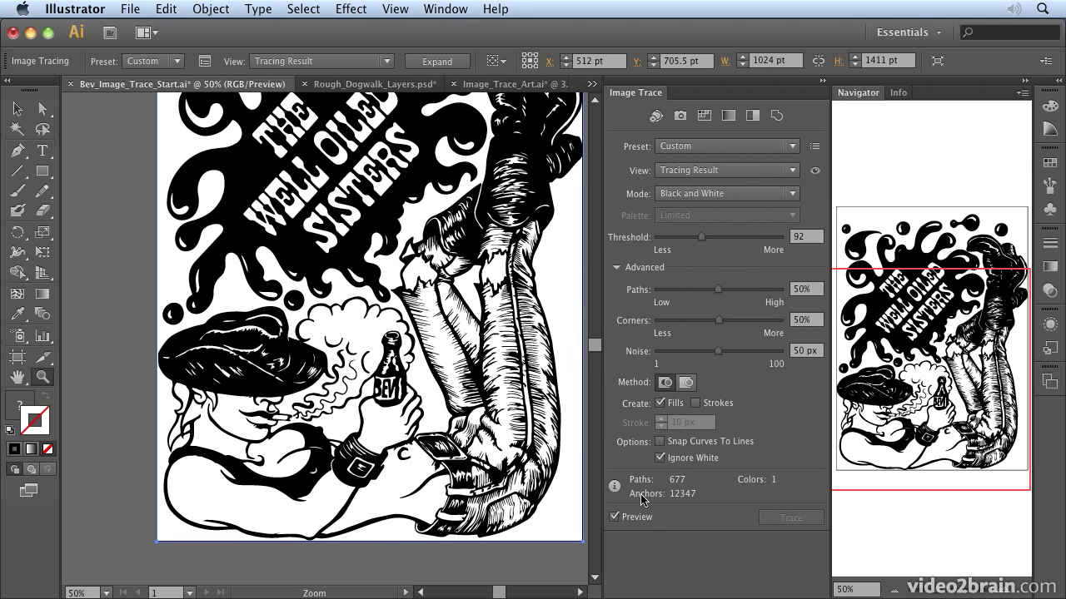
{"action": "key", "text": "v"}
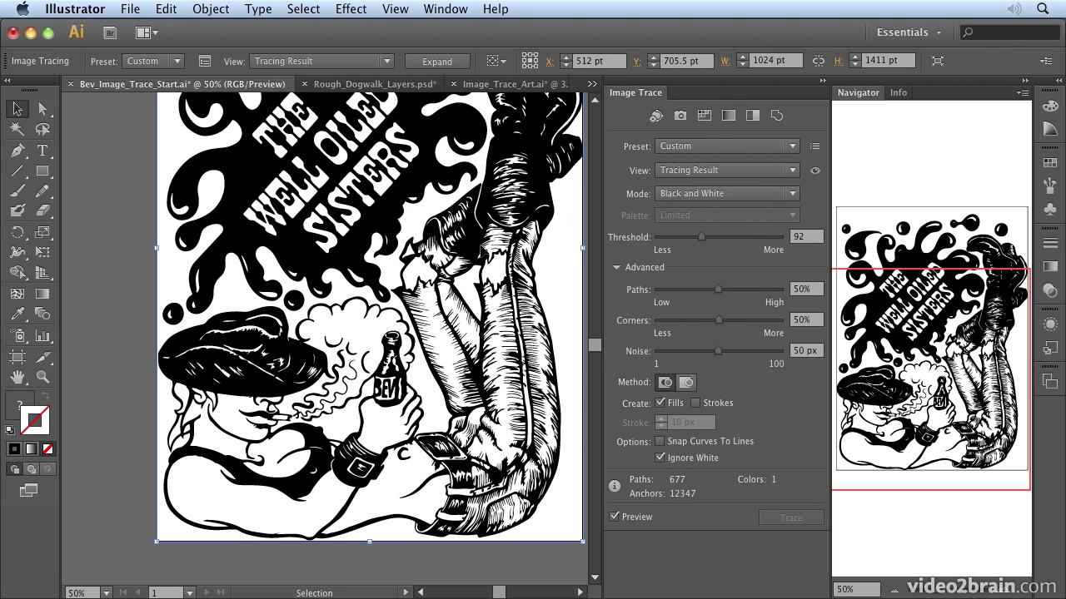
{"action": "left_click", "coordinate": [436, 66]}
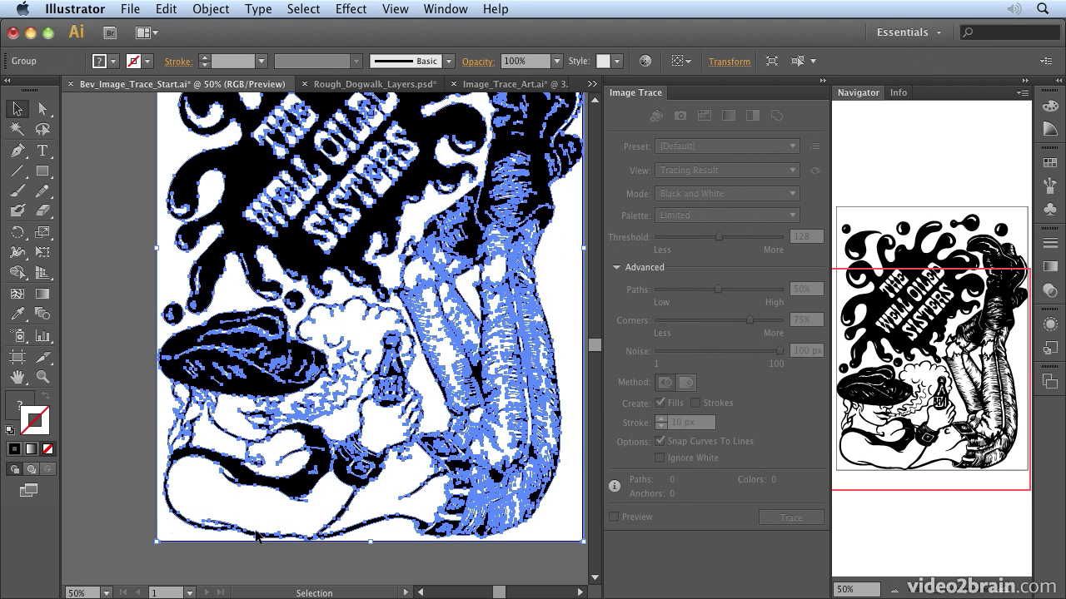
Deselect the expanded poster artwork, reselect it to examine its vector paths, and clear the selection.
{"action": "left_click", "coordinate": [117, 517]}
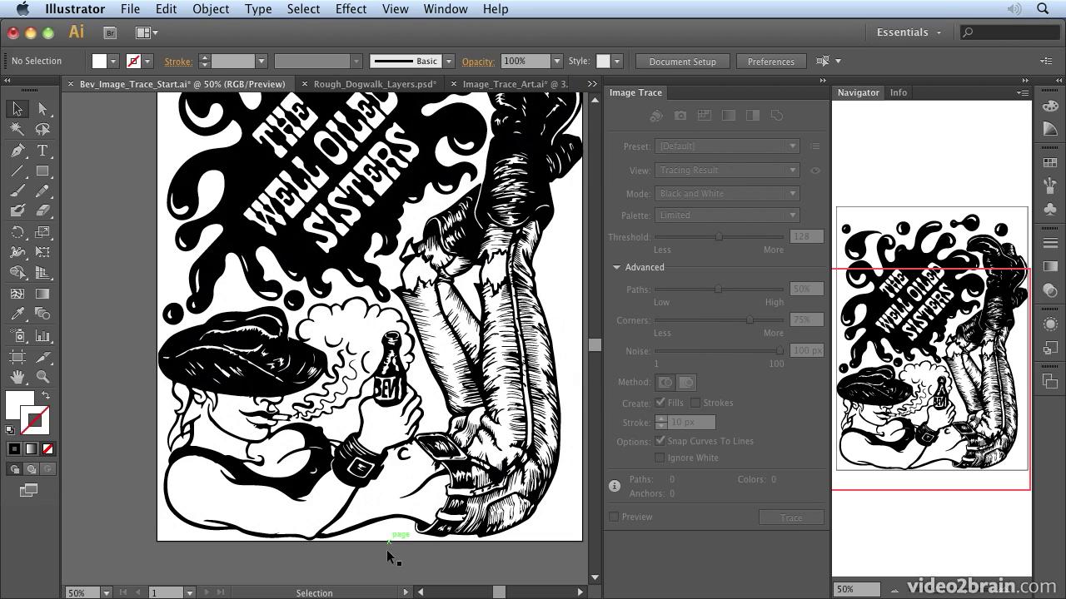
{"action": "left_click", "coordinate": [463, 413]}
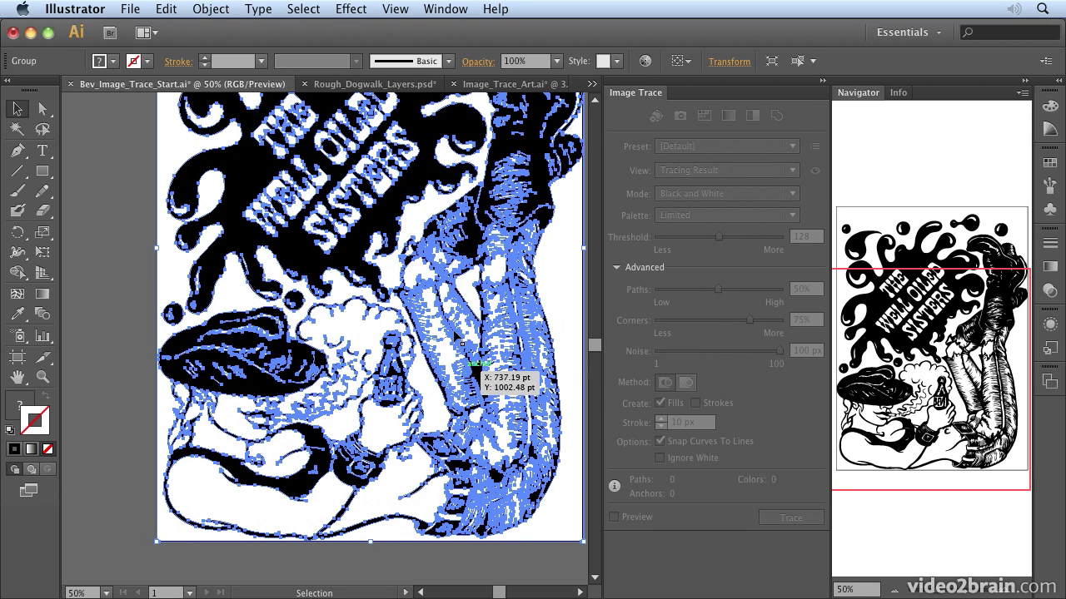
{"action": "left_click", "coordinate": [462, 568]}
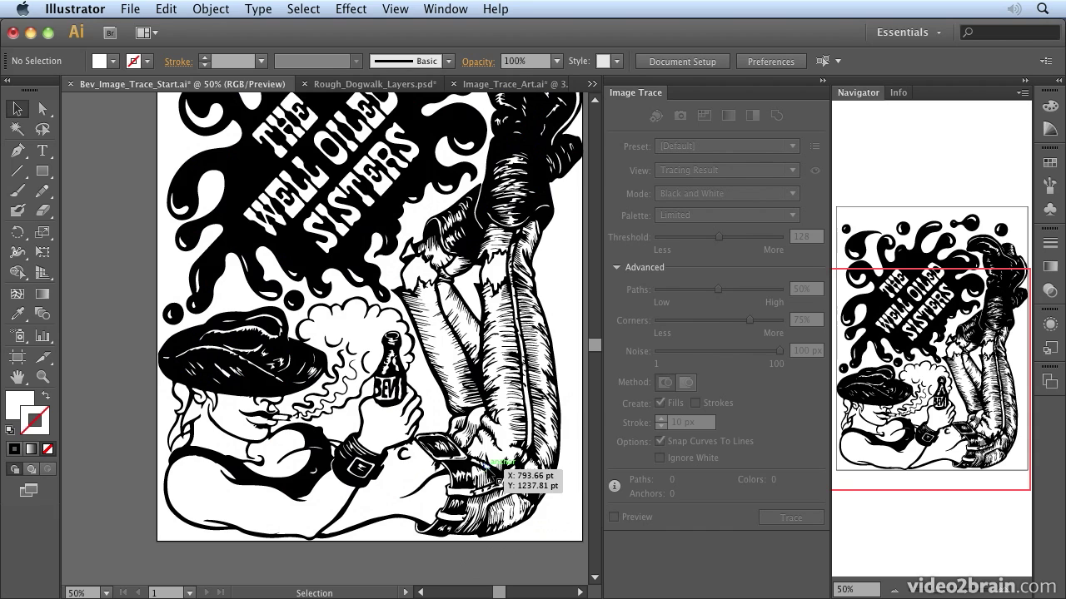
Switch to the Image_Trace_Art.ai document and select the grayscale-traced superhero sketch.
{"action": "left_click", "coordinate": [480, 84]}
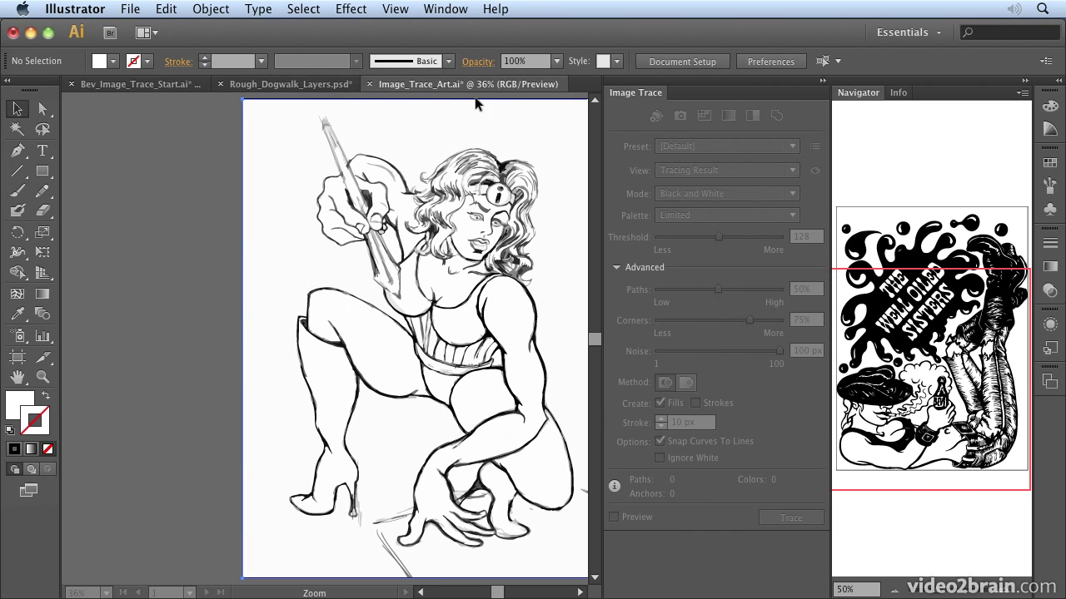
{"action": "left_click", "coordinate": [364, 178]}
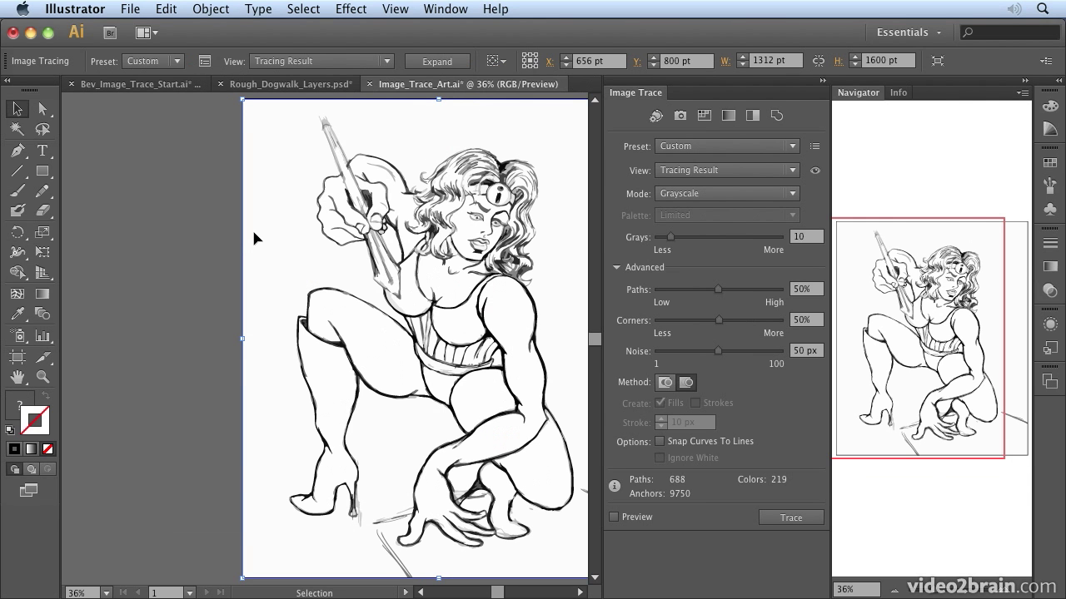